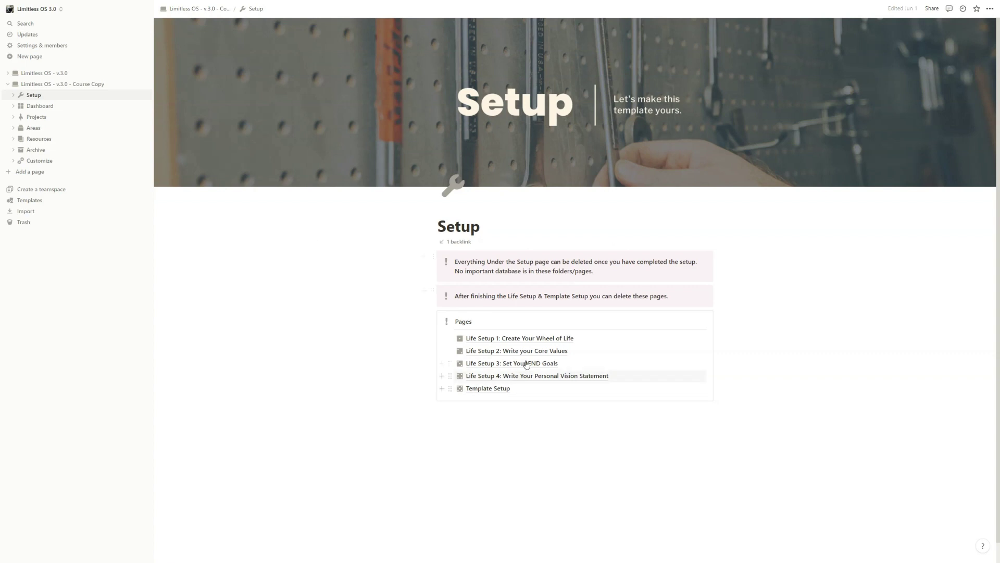
Step: Open the Life Setup 2: Write your Core Values page and scroll through its guide
click(477, 354)
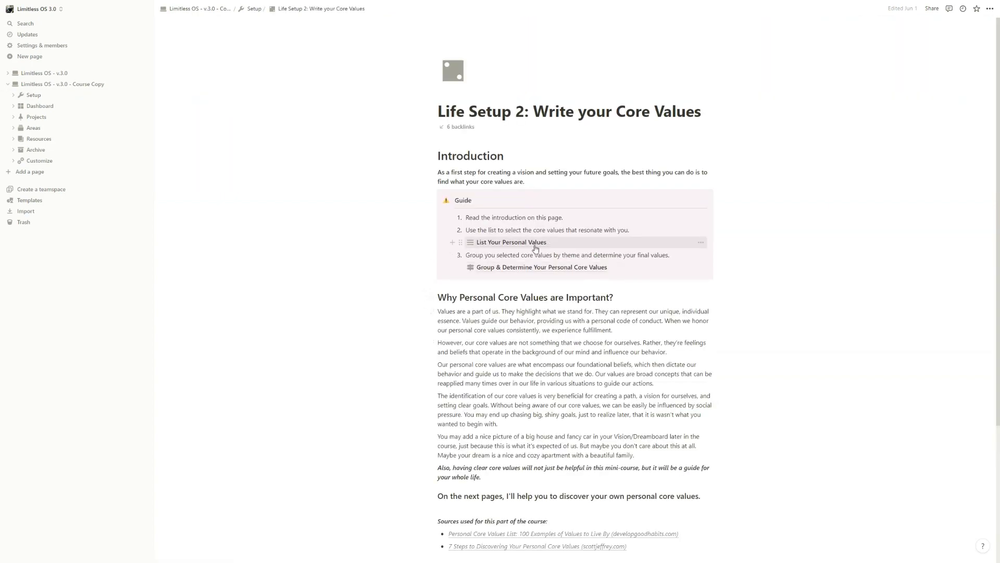
scroll(542, 281, down, 3)
scroll(490, 243, up, 3)
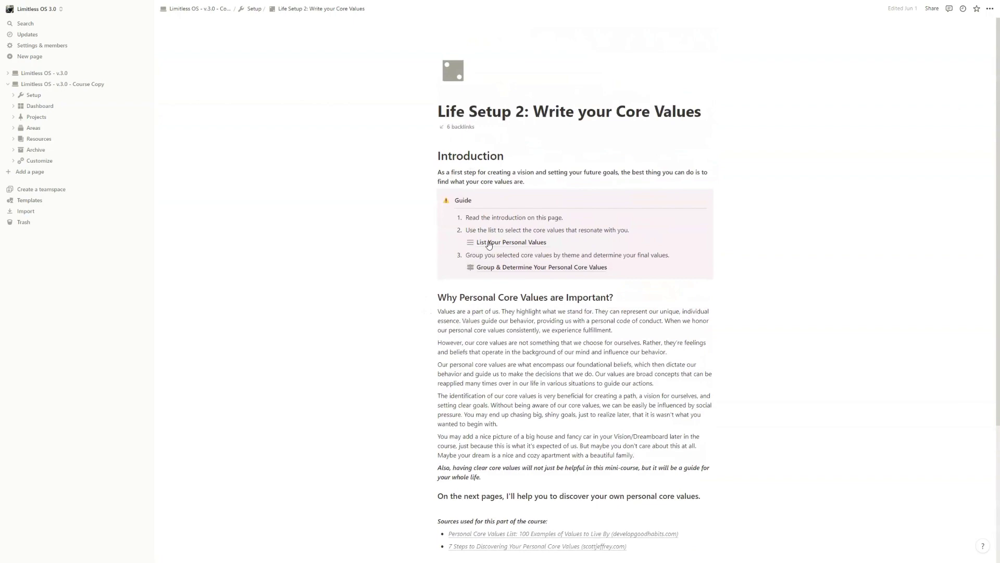
Step: Go to the List Your Personal Values page and scroll down to Your List of Values
click(502, 245)
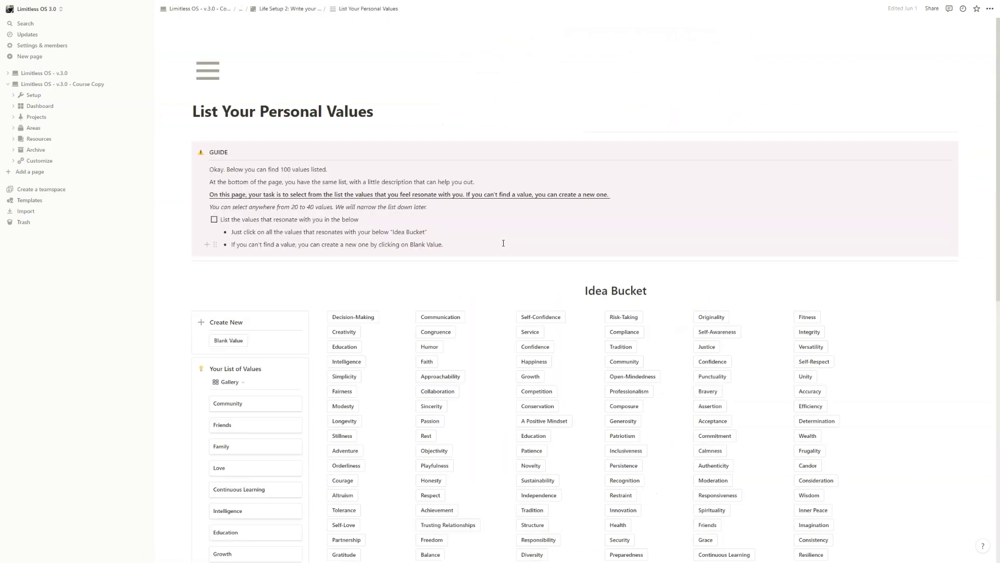
scroll(503, 244, down, 2)
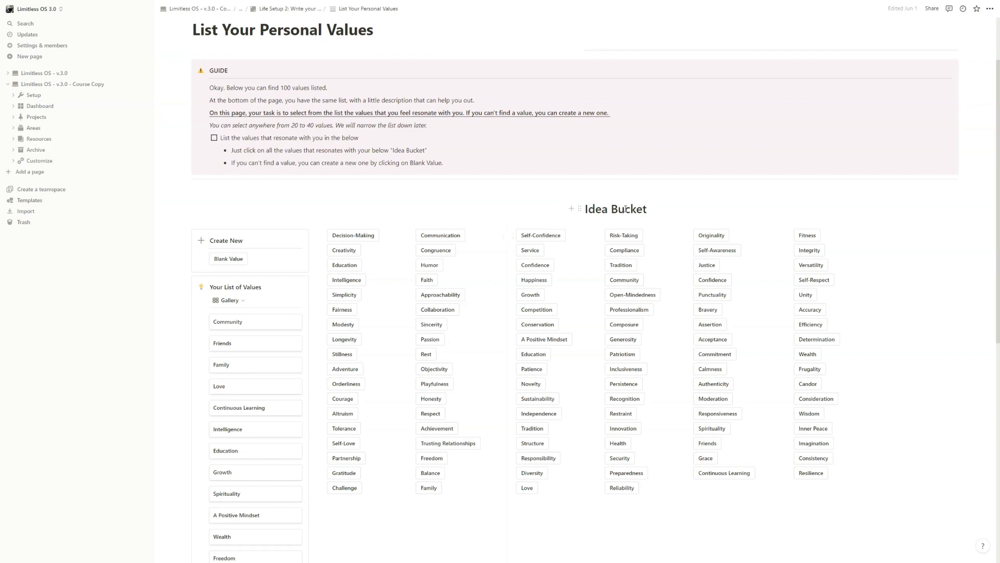
scroll(573, 219, down, 2)
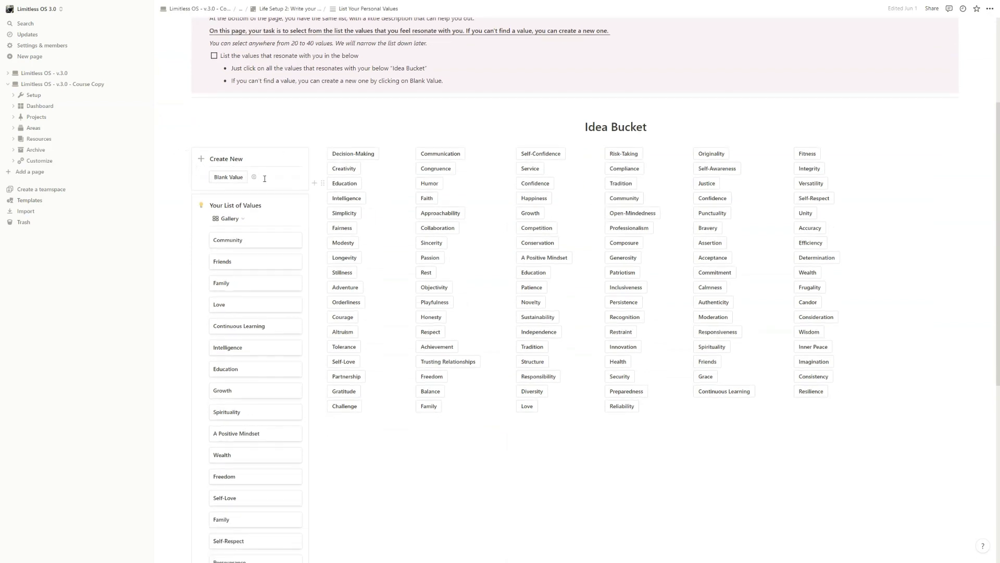
Step: Add a blank value card titled 'Love' to the top of the list
click(226, 180)
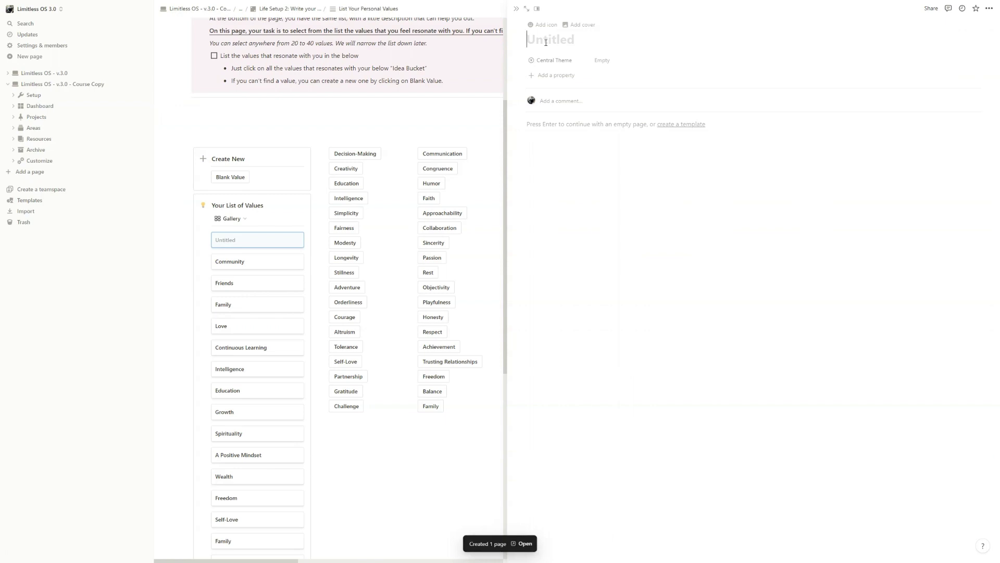
text(Love)
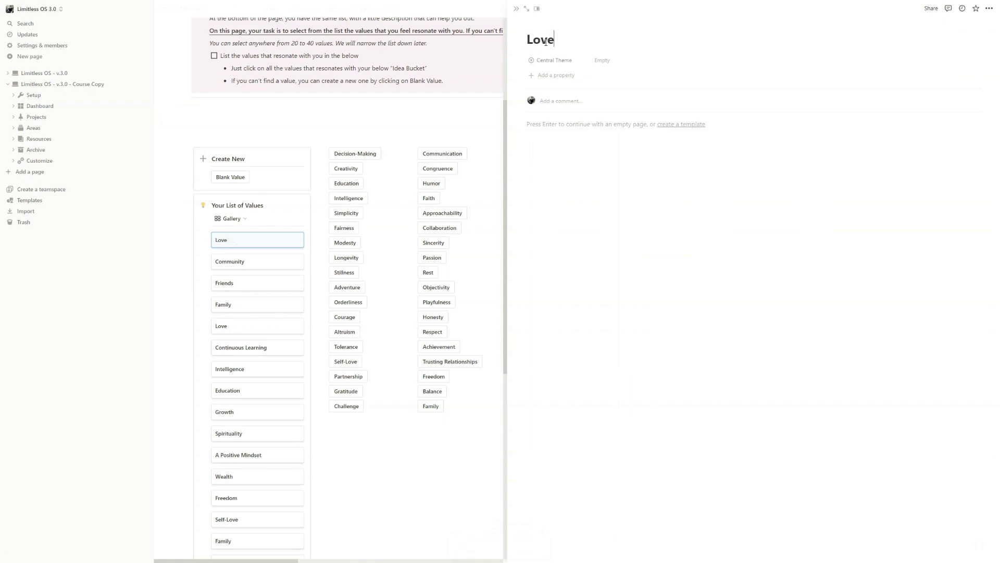
click(516, 9)
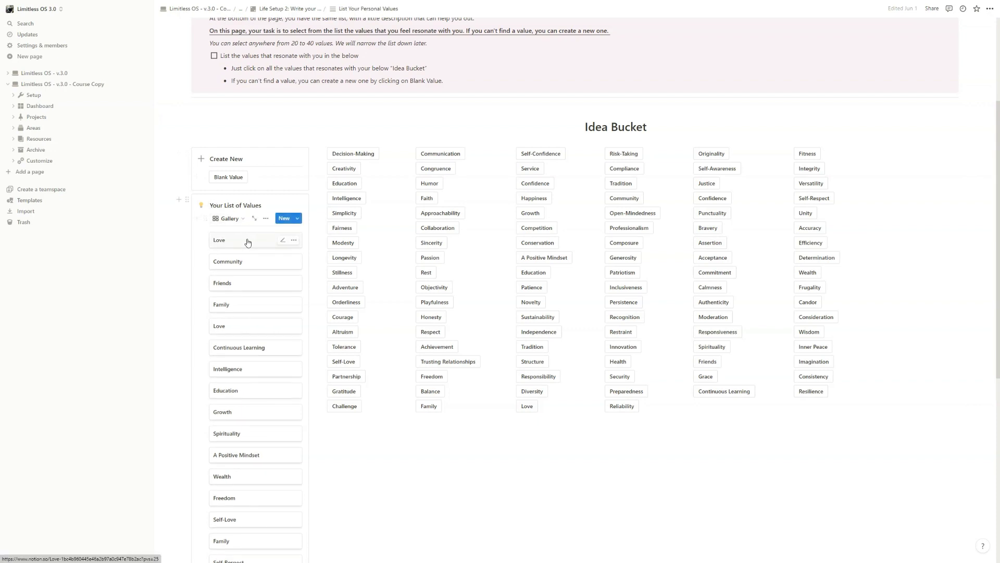
Step: Delete the duplicate Love card, then add A Positive Mindset, Rest and Modesty to the list
click(294, 240)
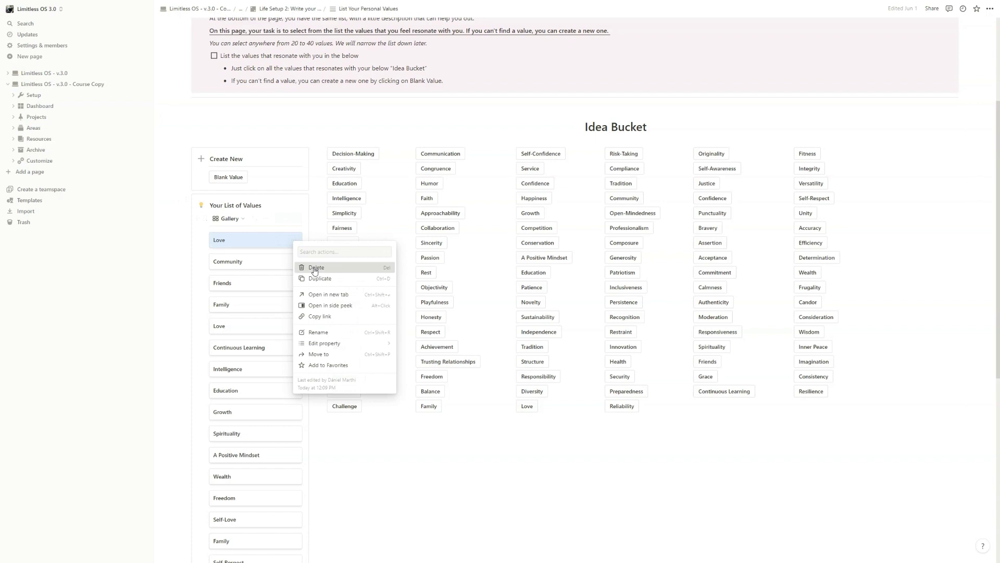
click(313, 266)
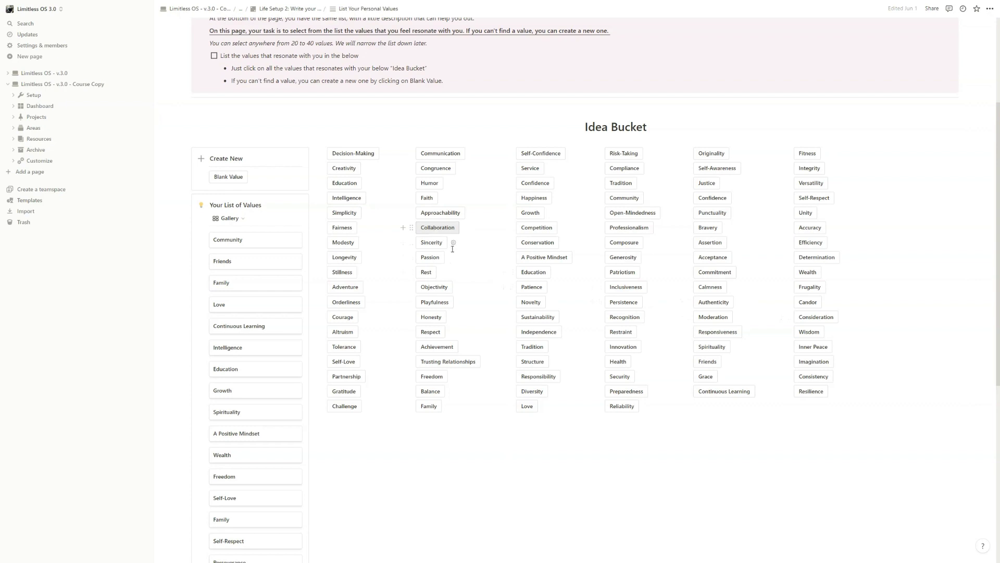
click(544, 257)
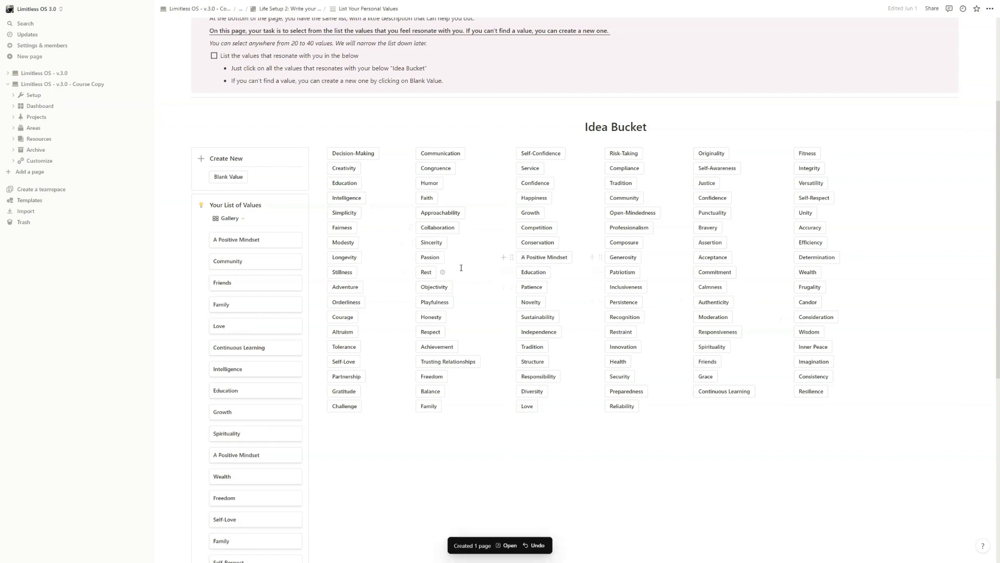
click(426, 272)
click(347, 244)
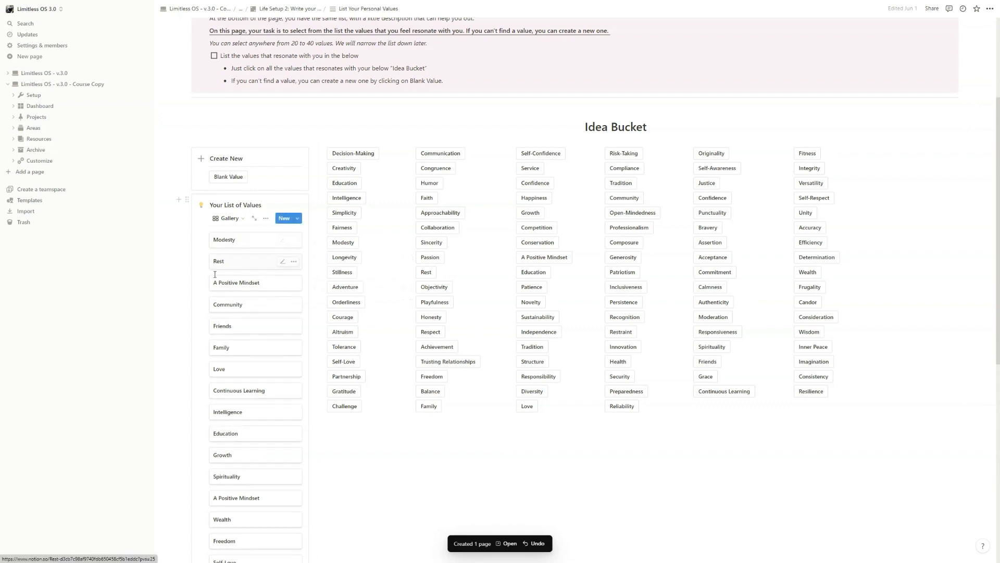
Step: Delete the Modesty, Rest and A Positive Mindset cards so the list starts with Community
click(294, 241)
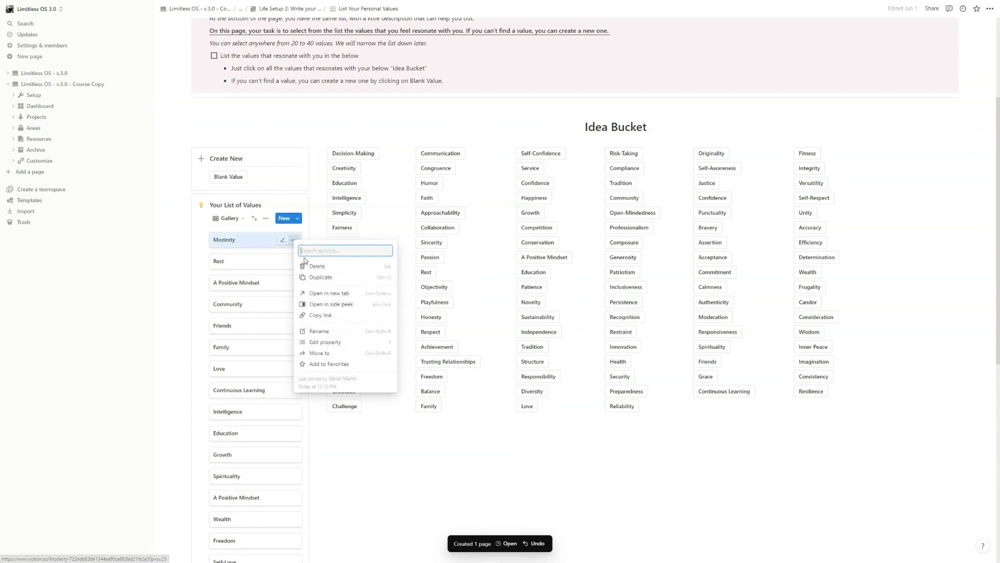
key(Delete)
click(294, 241)
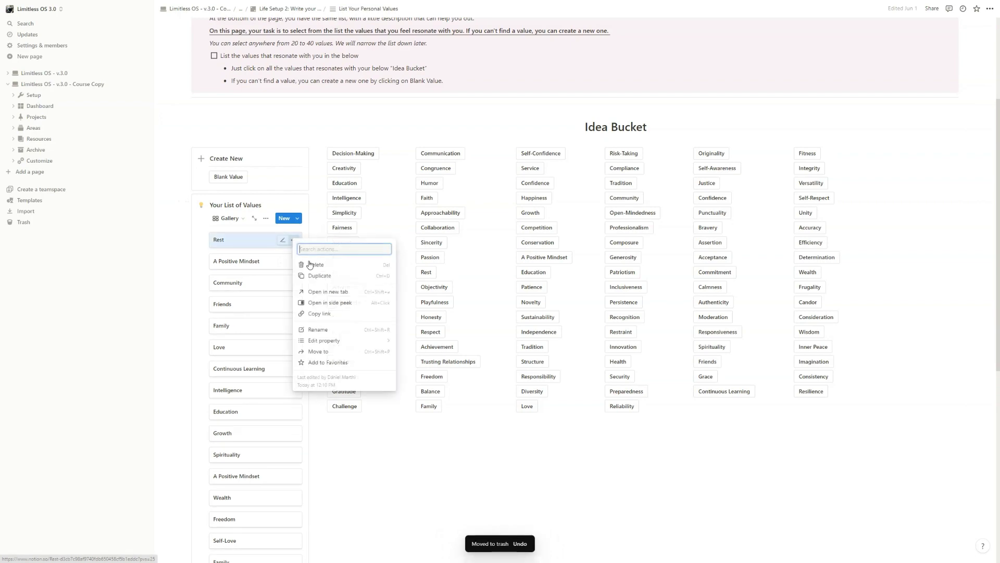
key(Delete)
click(294, 239)
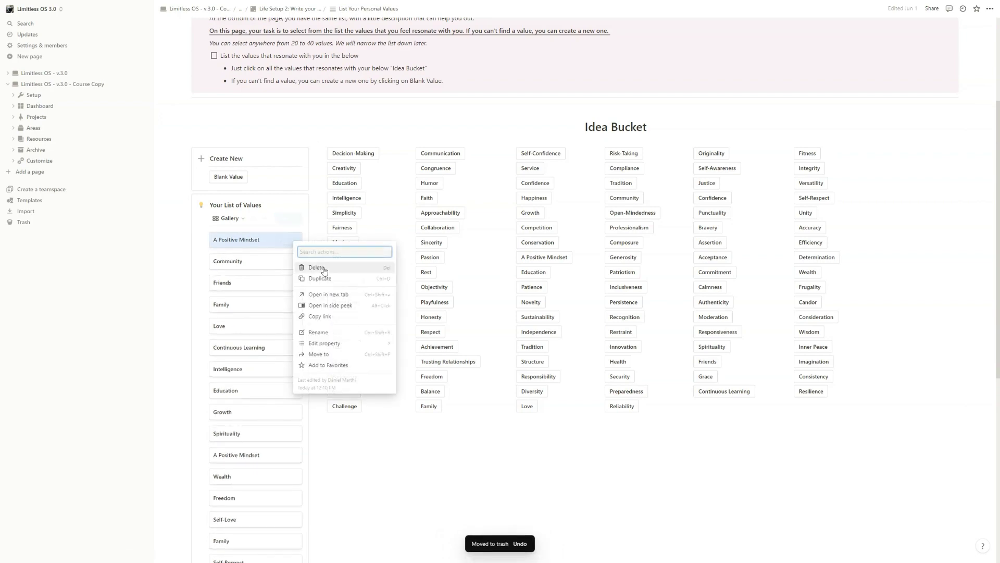
key(Delete)
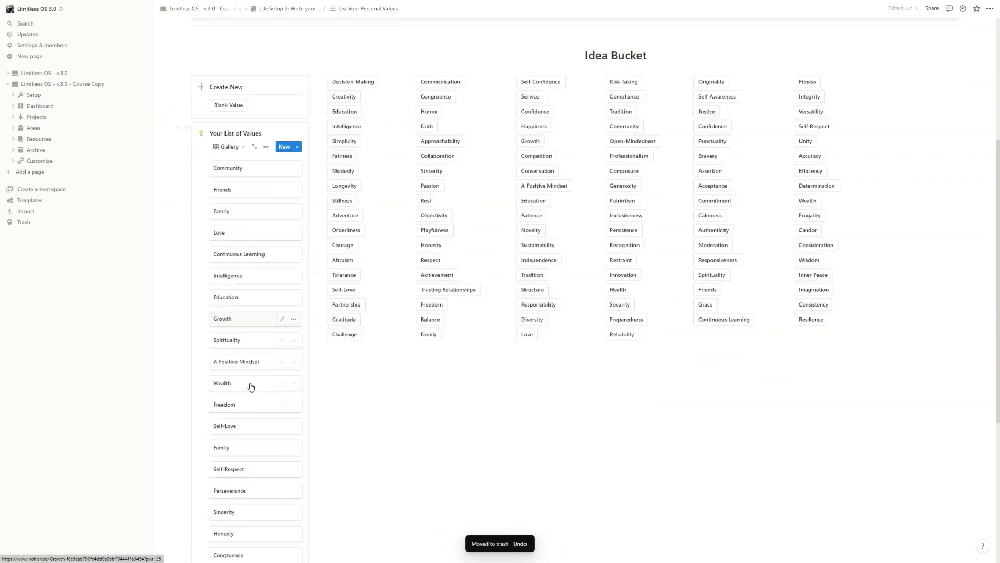
scroll(251, 386, down, 2)
scroll(246, 379, up, 5)
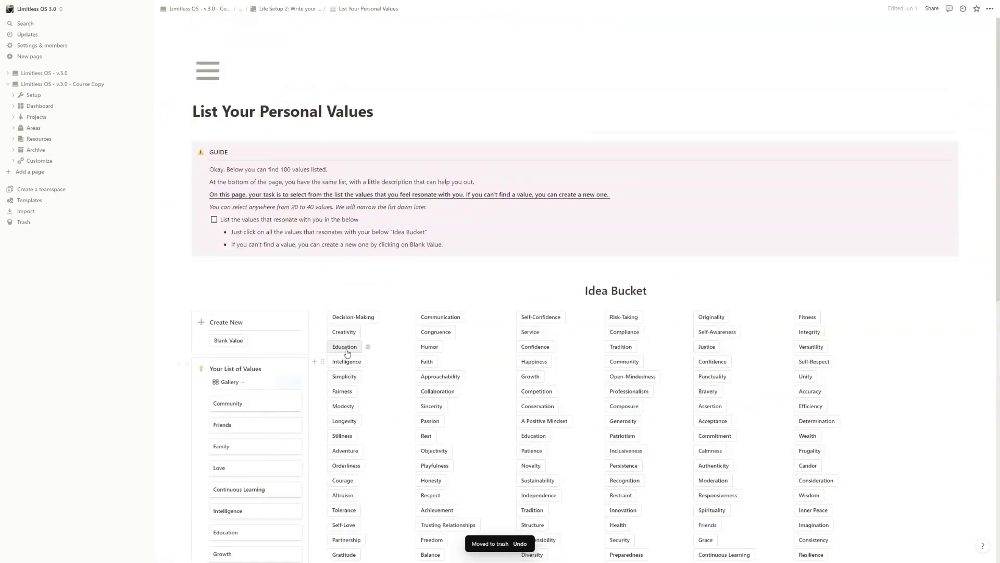
Step: Return to the Life Setup 2: Write your Core Values parent page via the breadcrumb
scroll(446, 335, down, 3)
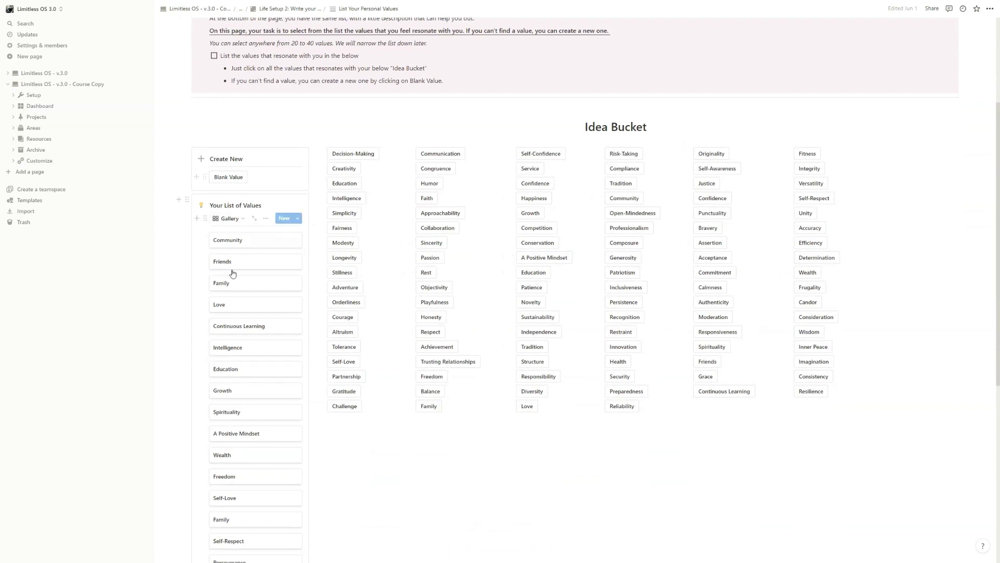
scroll(230, 276, down, 3)
scroll(232, 182, up, 6)
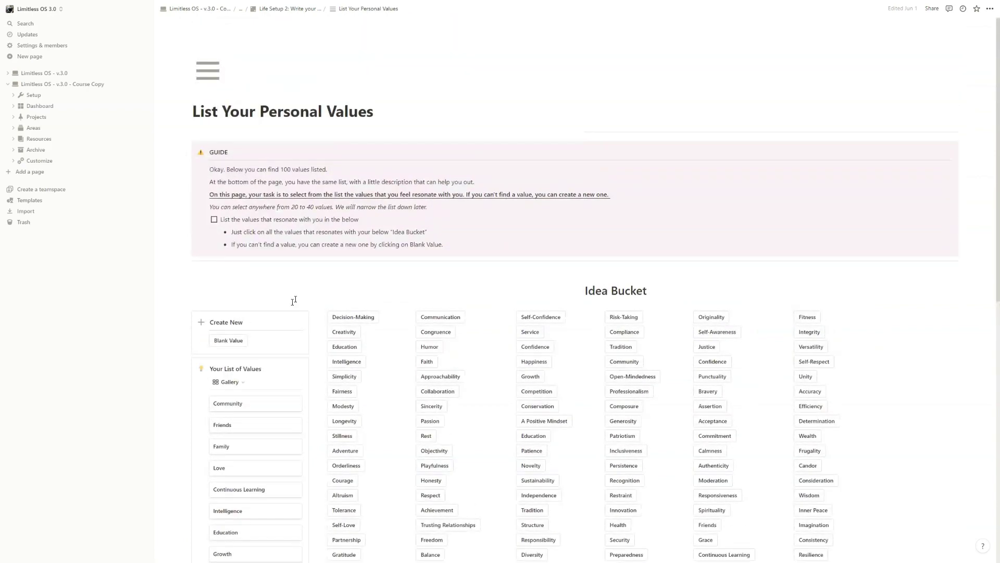
click(288, 10)
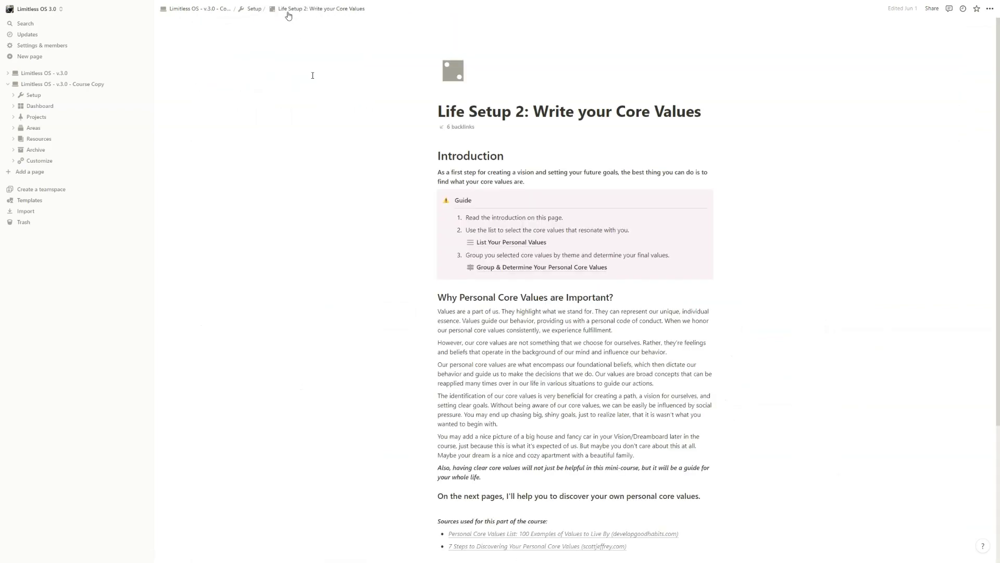
Step: On the Group & Determine page, move Community, Friends, Family and Love into Central Theme 1
click(556, 272)
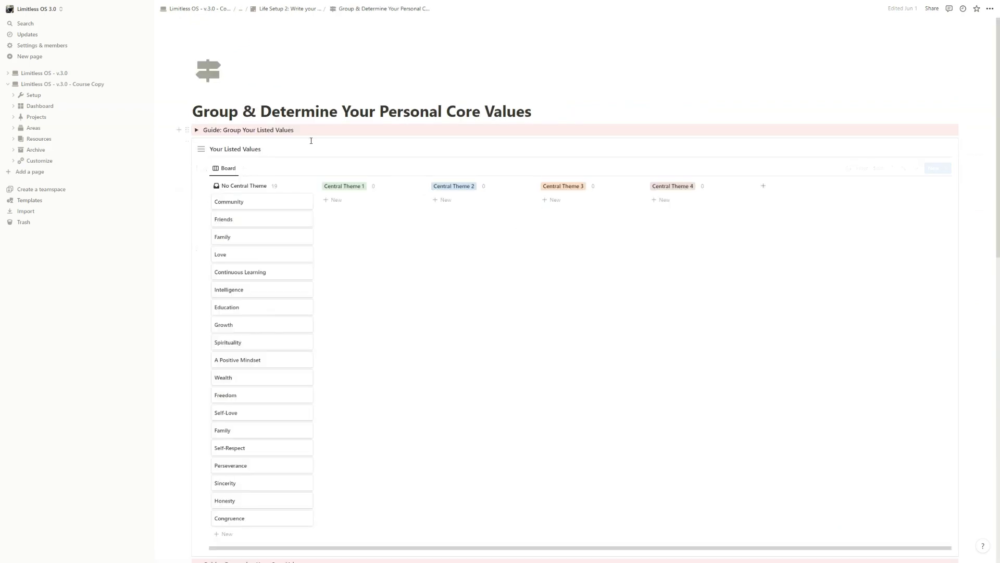
scroll(250, 120, down, 2)
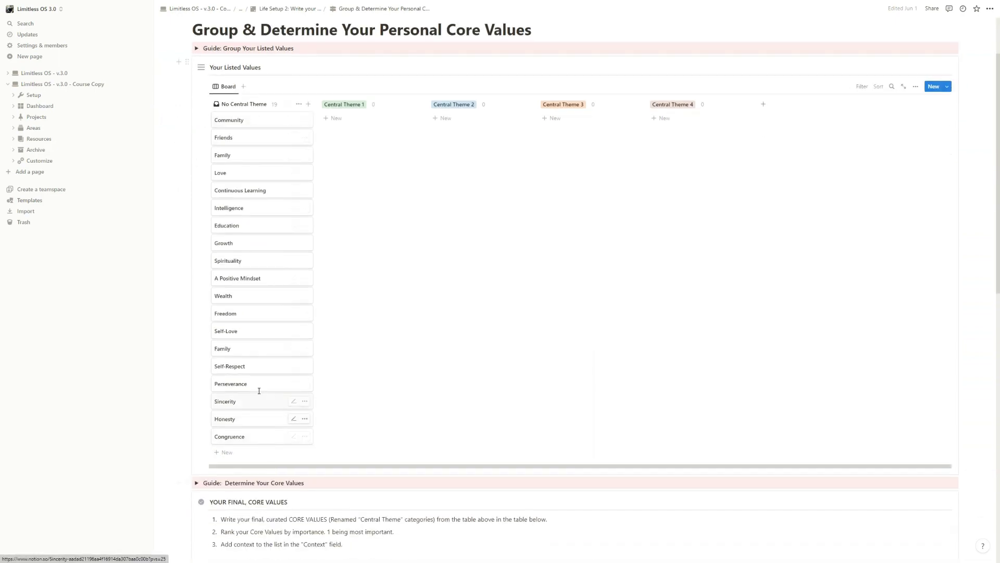
scroll(270, 223, up, 2)
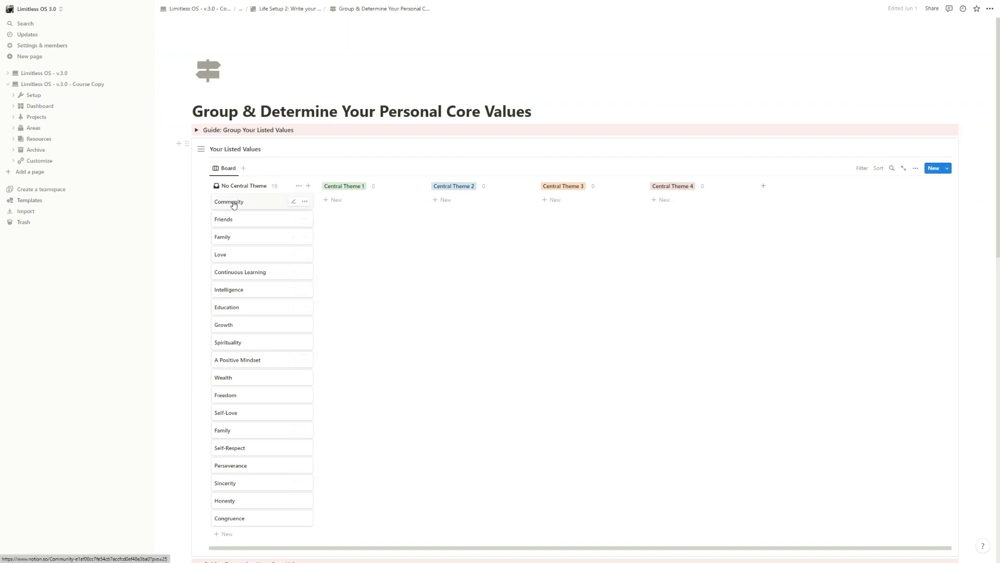
drag(232, 203, 353, 203)
drag(246, 206, 344, 217)
drag(264, 205, 361, 224)
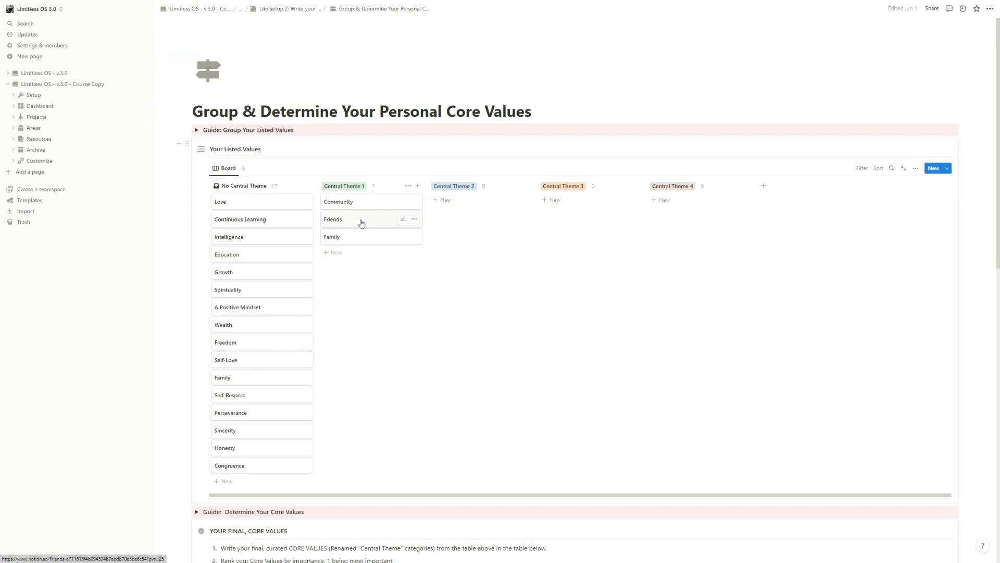
drag(243, 201, 366, 252)
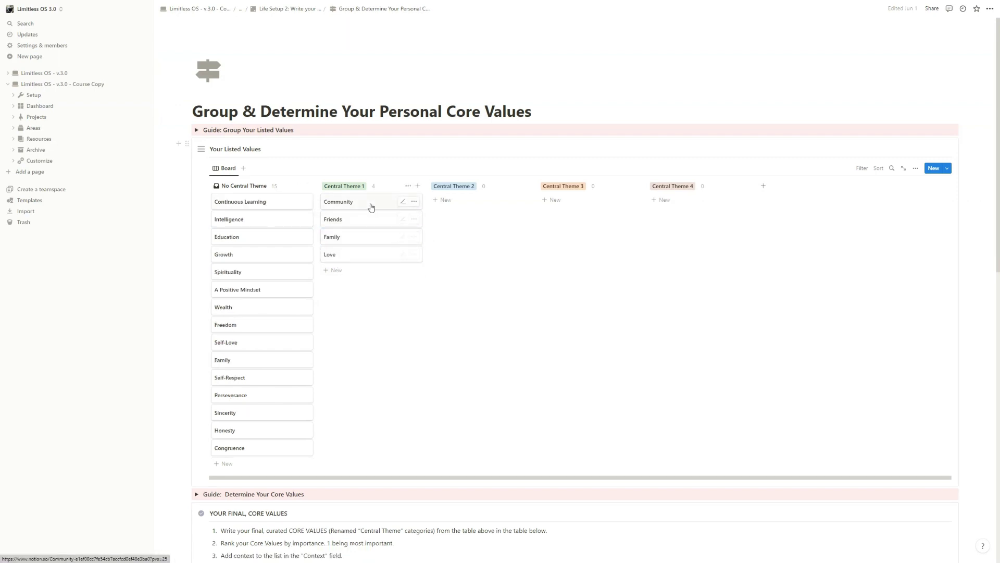
Step: Move Continuous Learning, Intelligence, Education and Growth to Theme 2, Spirituality to Theme 3, Wealth and Freedom to Theme 4
drag(241, 203, 467, 219)
drag(237, 203, 464, 235)
drag(261, 207, 442, 251)
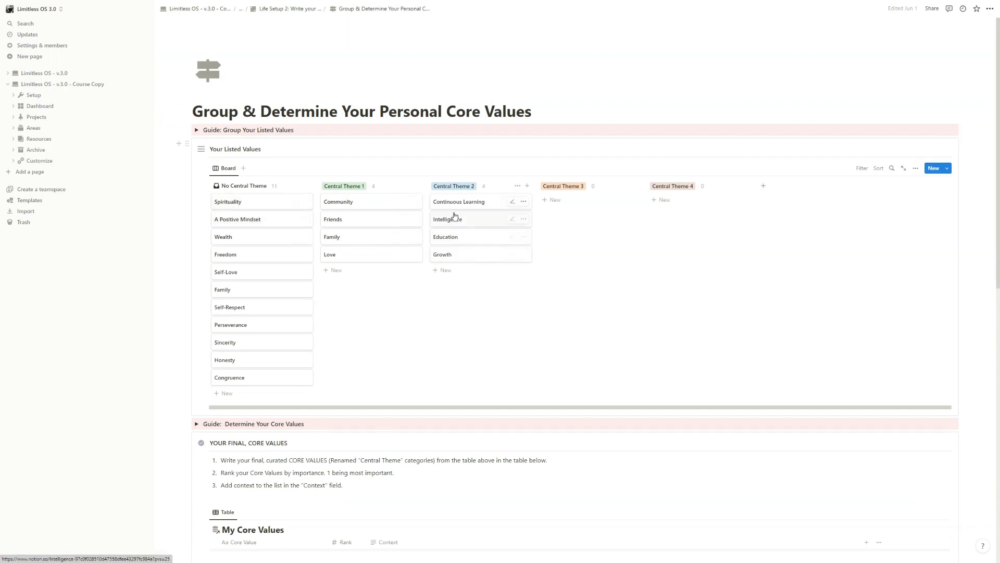
drag(237, 203, 570, 221)
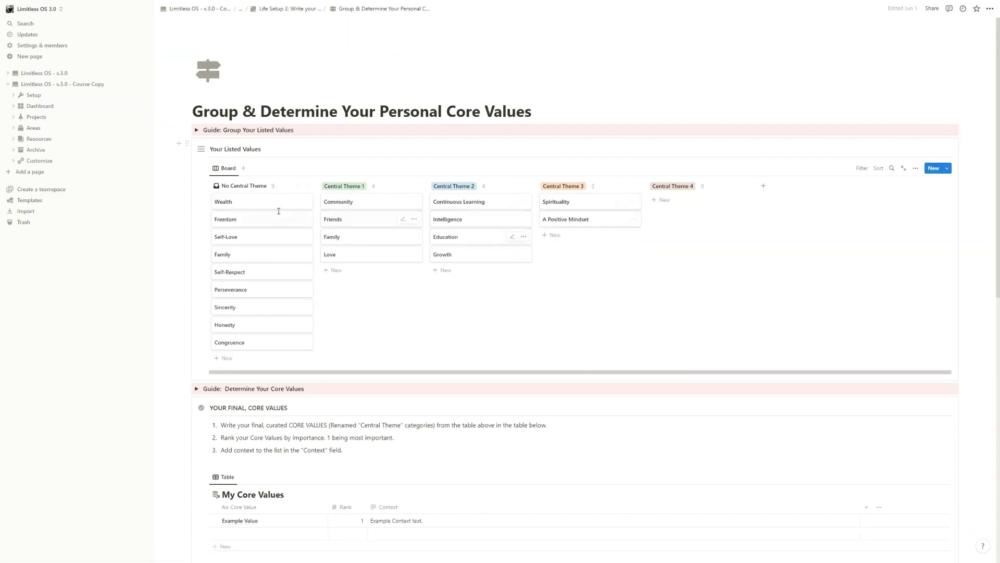
drag(234, 203, 677, 204)
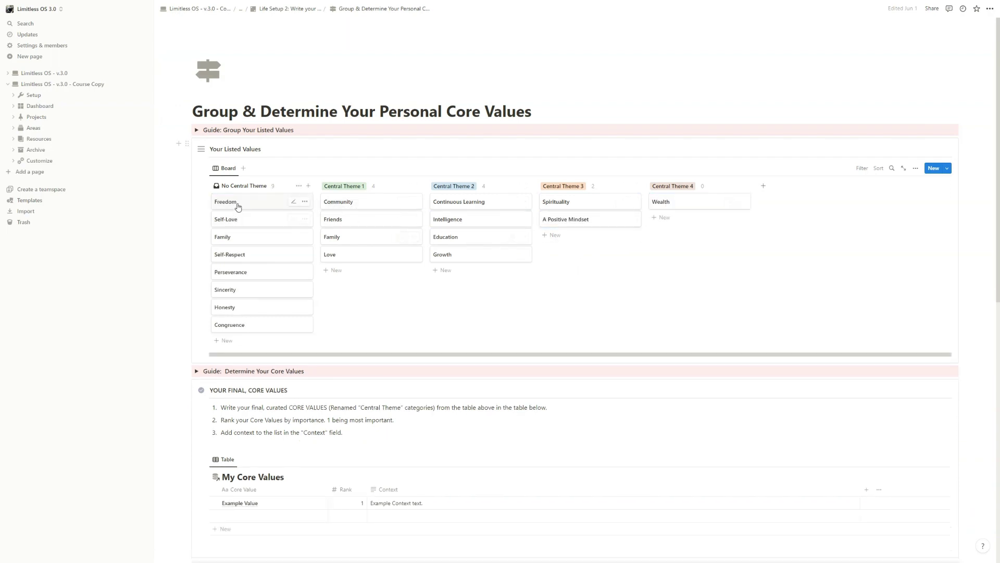
drag(237, 207, 662, 222)
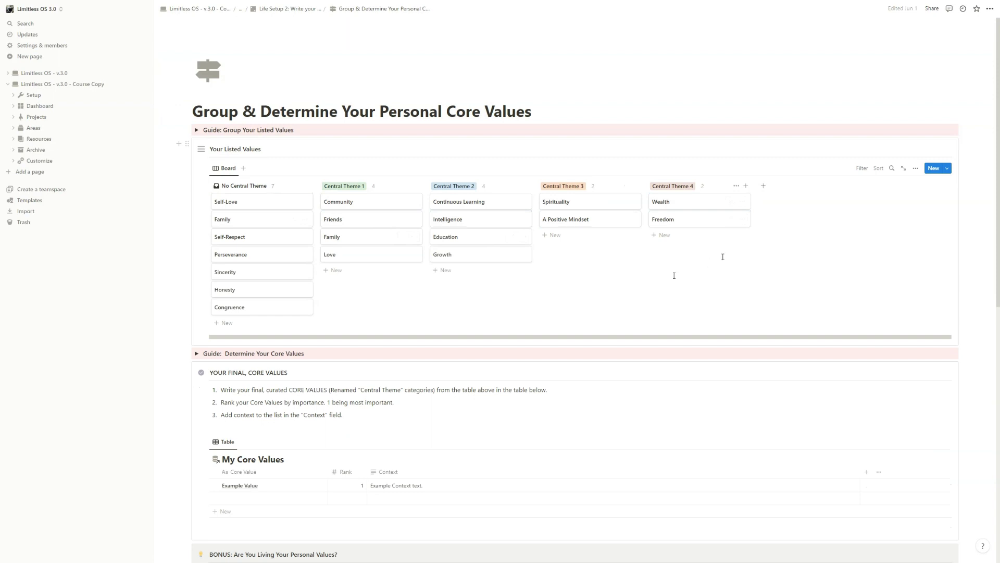
Step: Create a group 'New' holding Self-Love and Self-Respect, and delete the Family and Perseverance cards
click(764, 186)
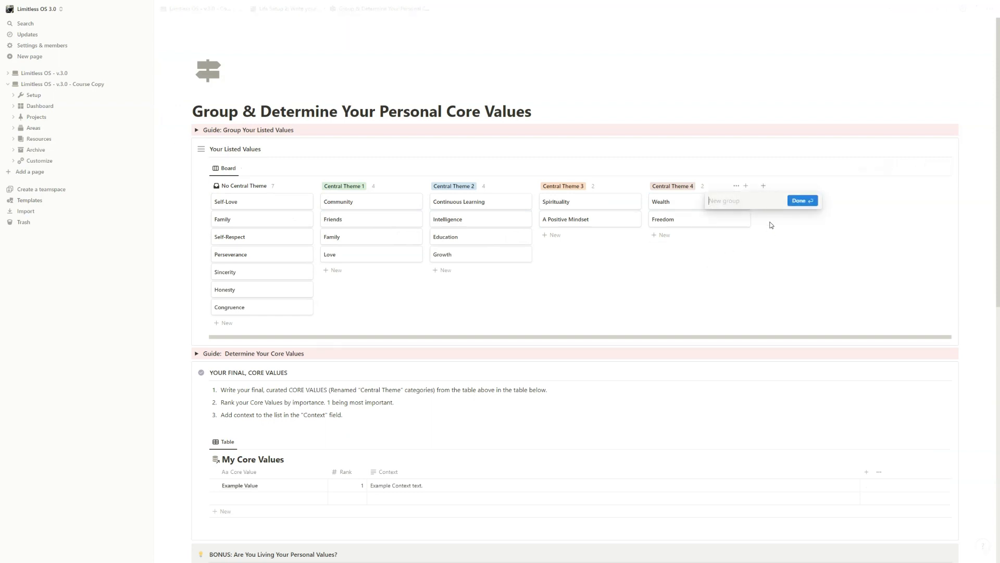
text(New)
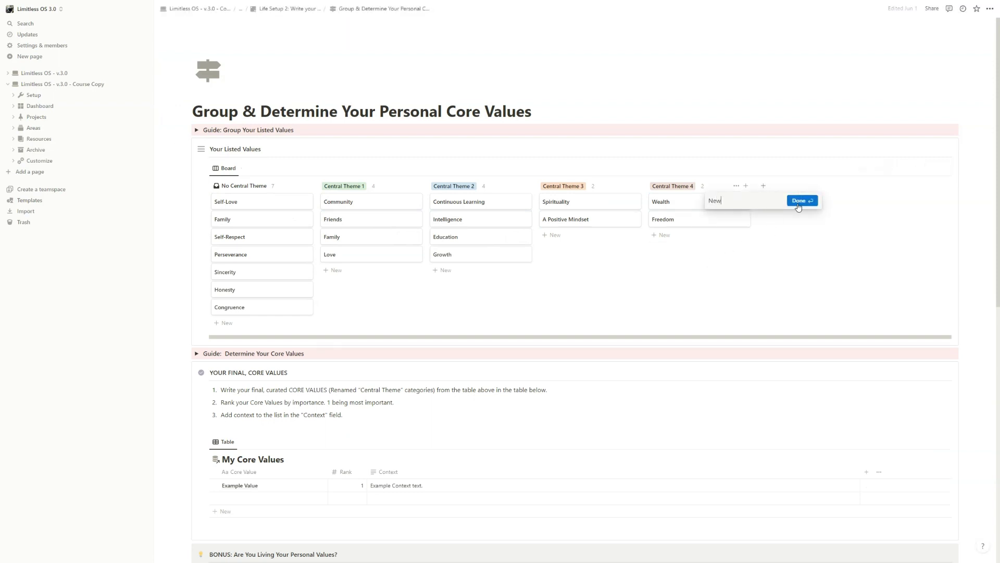
click(802, 201)
drag(242, 204, 797, 204)
drag(252, 210, 789, 220)
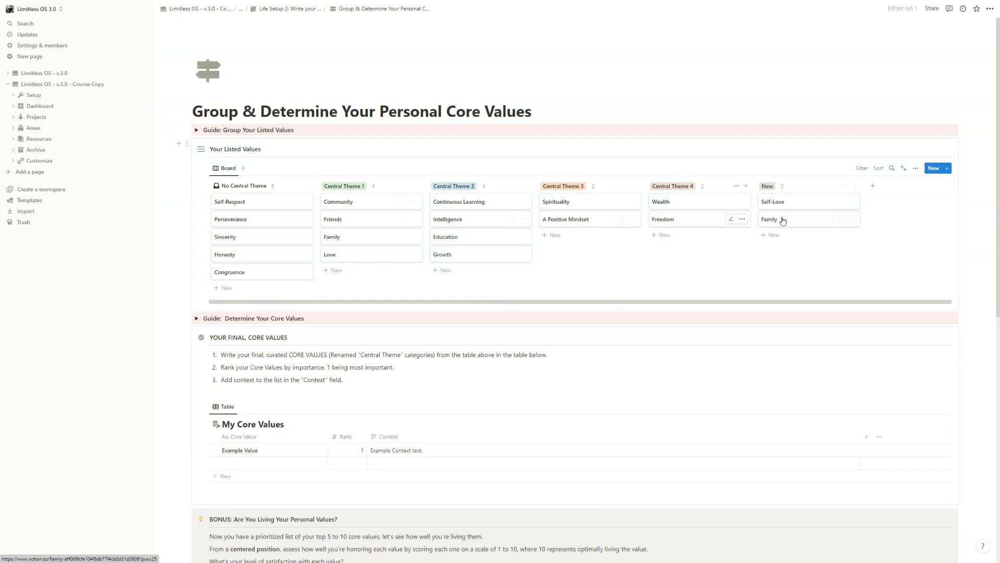
click(851, 220)
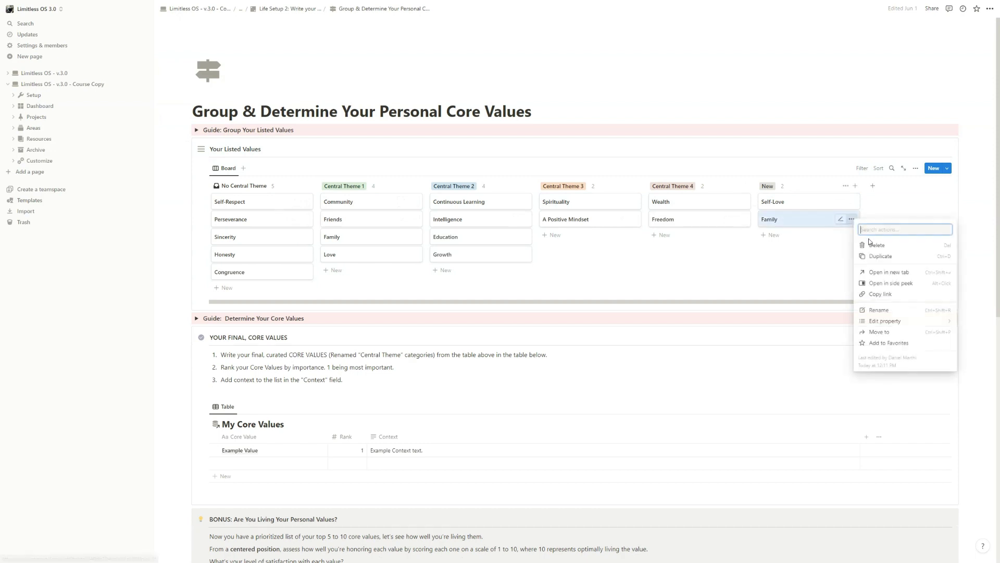
click(875, 244)
drag(229, 201, 797, 218)
mouse_move(238, 207)
mouse_down()
mouse_move(830, 214)
mouse_move(251, 210)
mouse_up()
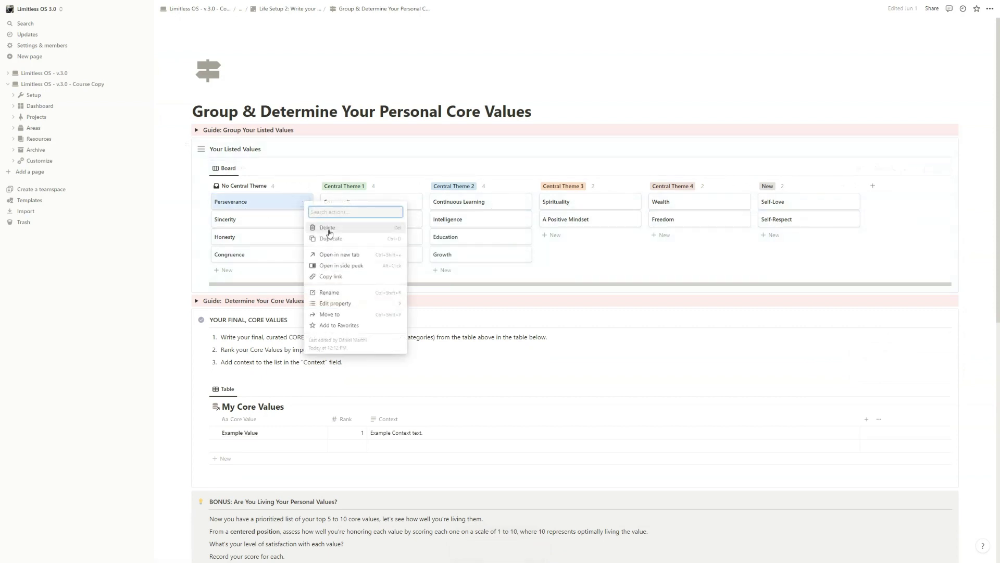
click(328, 227)
Step: Create a group 'New2' and move Sincerity, Honesty and Congruence into it
click(873, 186)
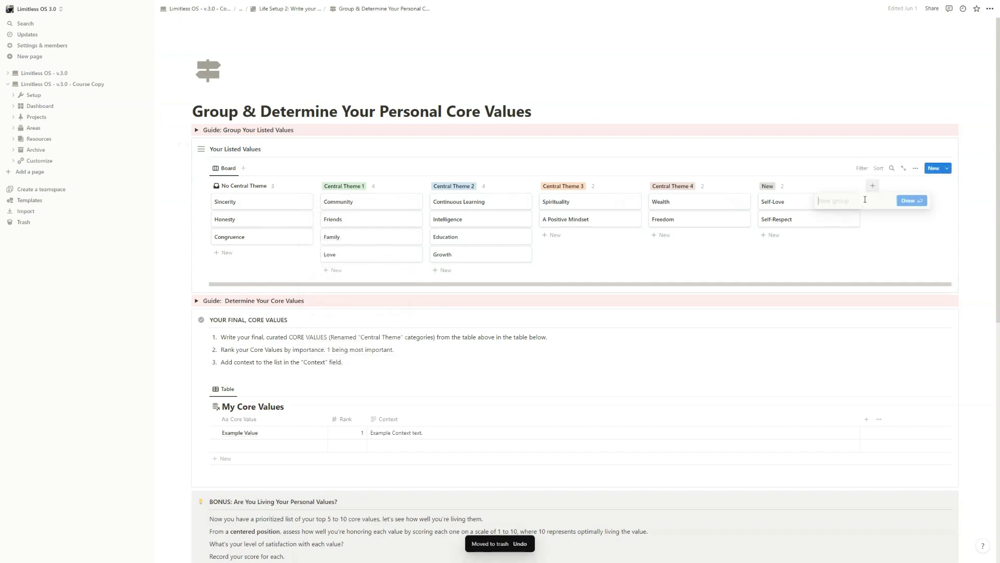
text(New2)
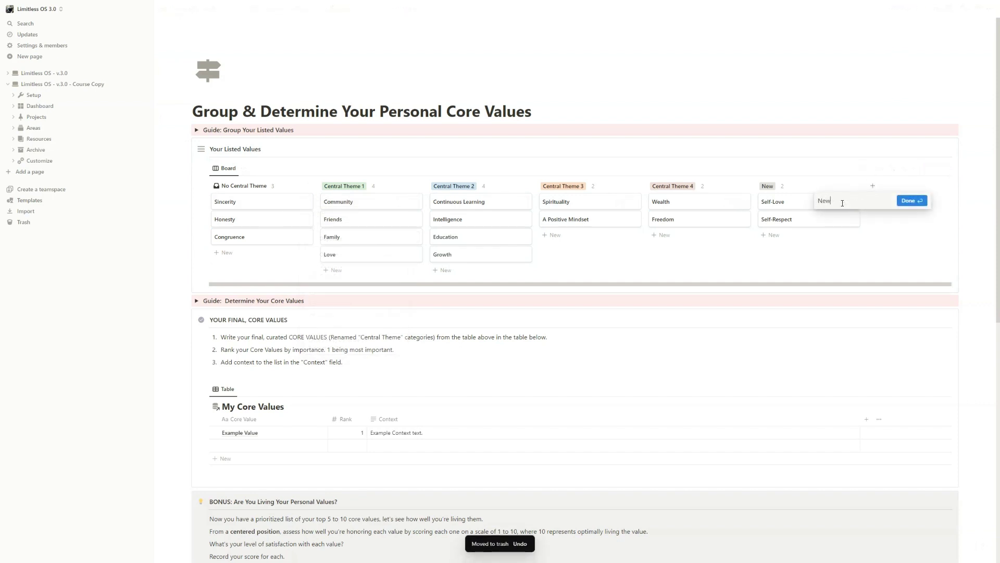
key(Return)
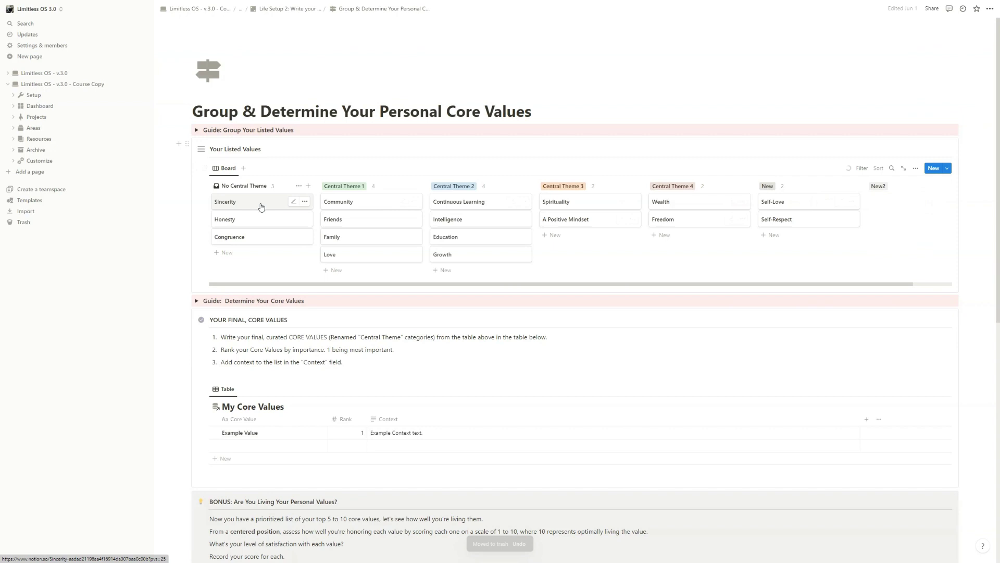
drag(261, 204, 894, 205)
drag(224, 204, 885, 224)
drag(239, 202, 886, 237)
drag(765, 285, 732, 284)
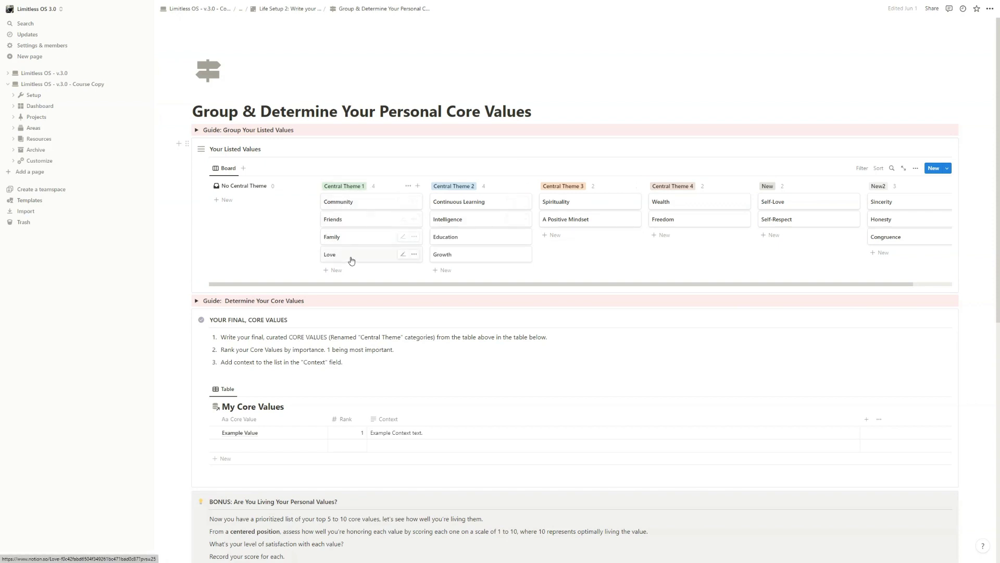
Step: Rename Central Themes 1, 2 and 3 to Friends & Family, Growth and Positivity
drag(342, 213, 374, 188)
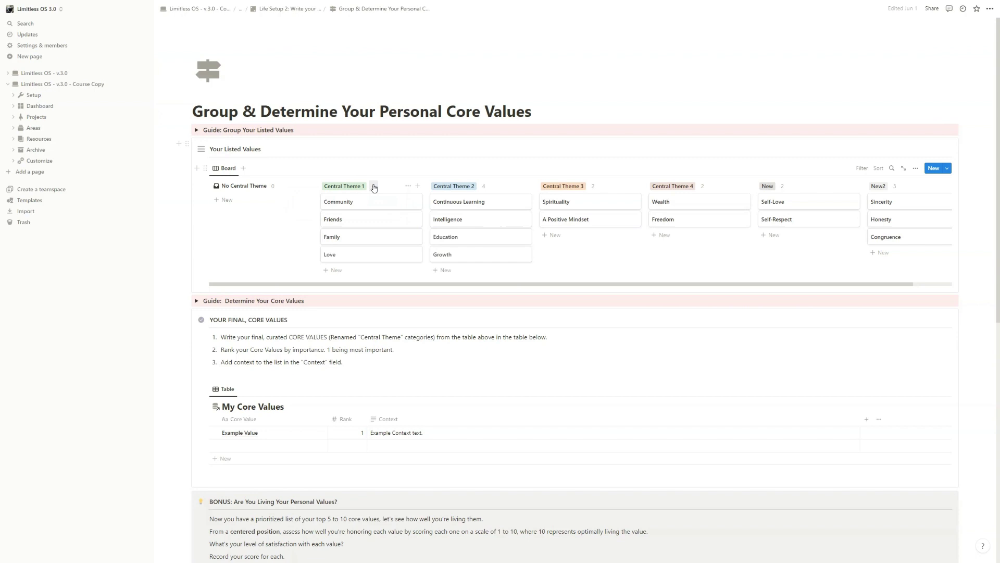
click(366, 189)
text(Fr)
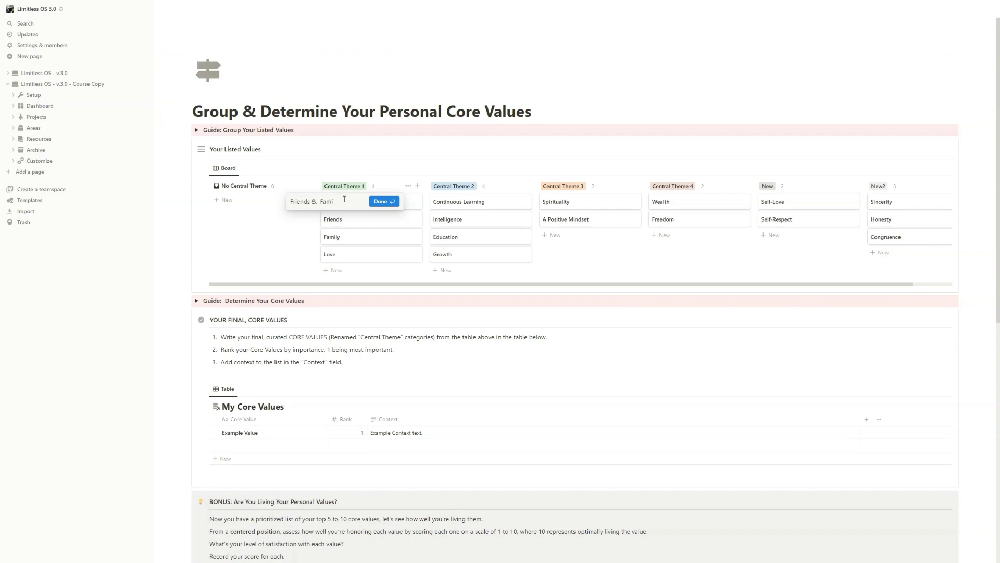
text(iends &  Family)
key(Return)
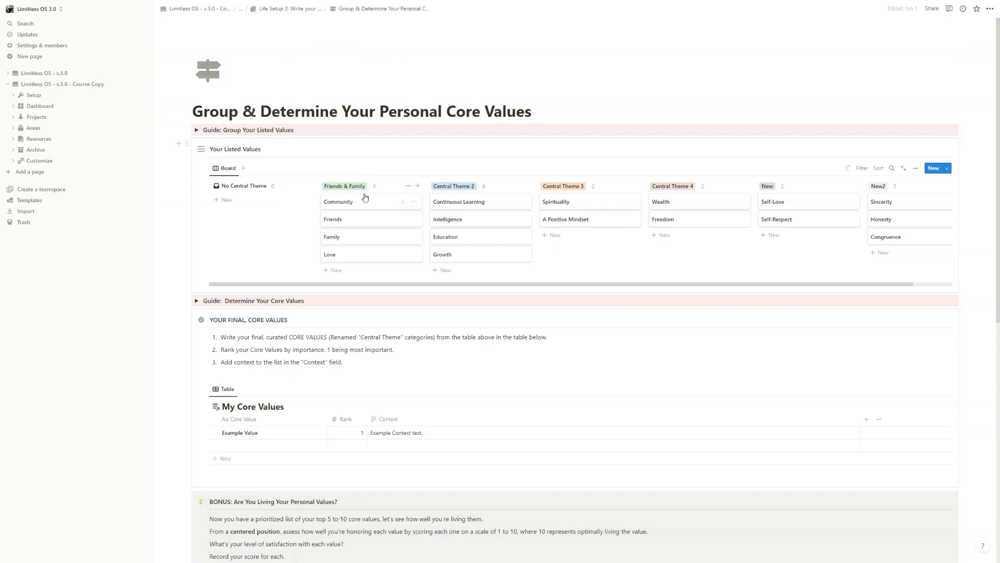
click(458, 188)
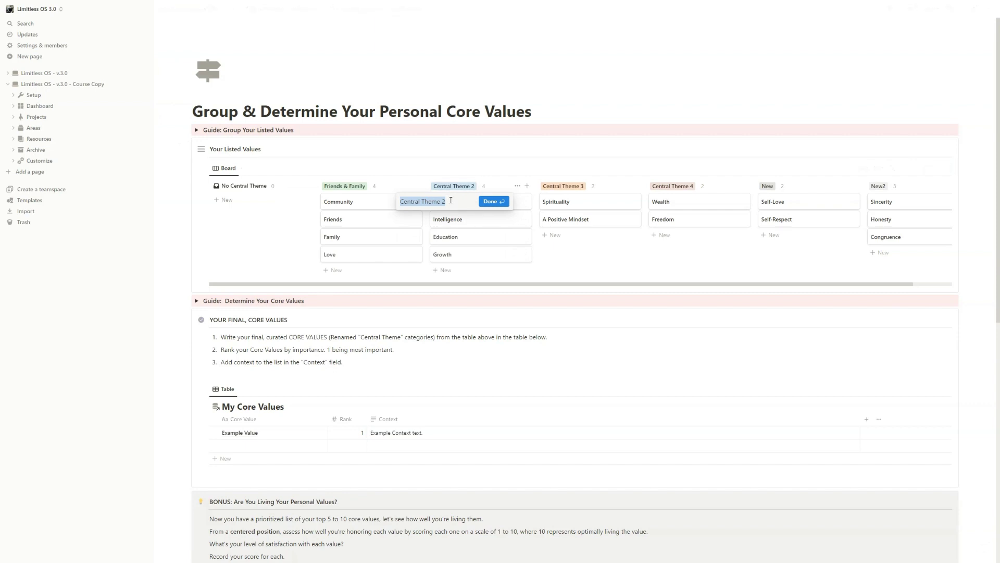
text(Growth)
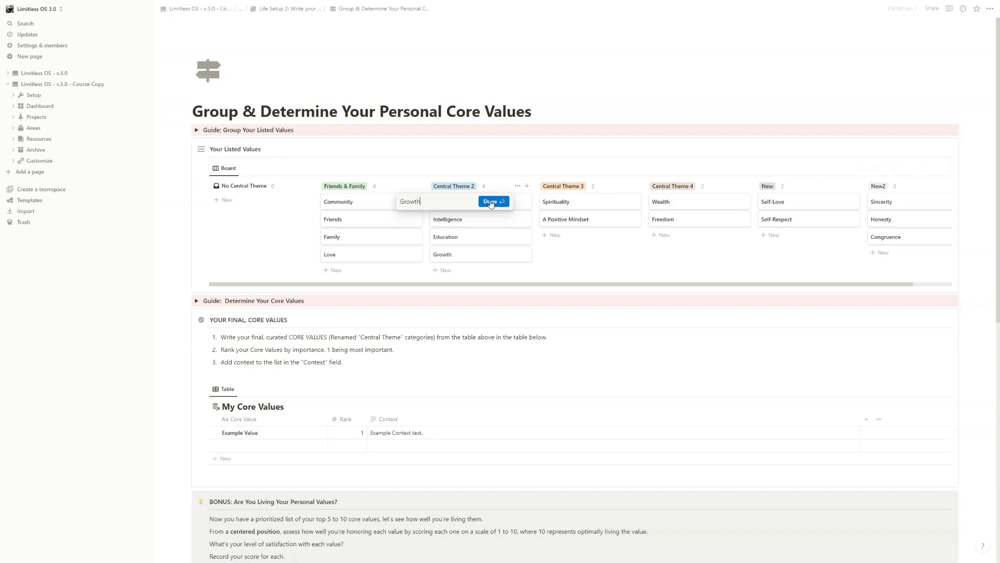
click(492, 201)
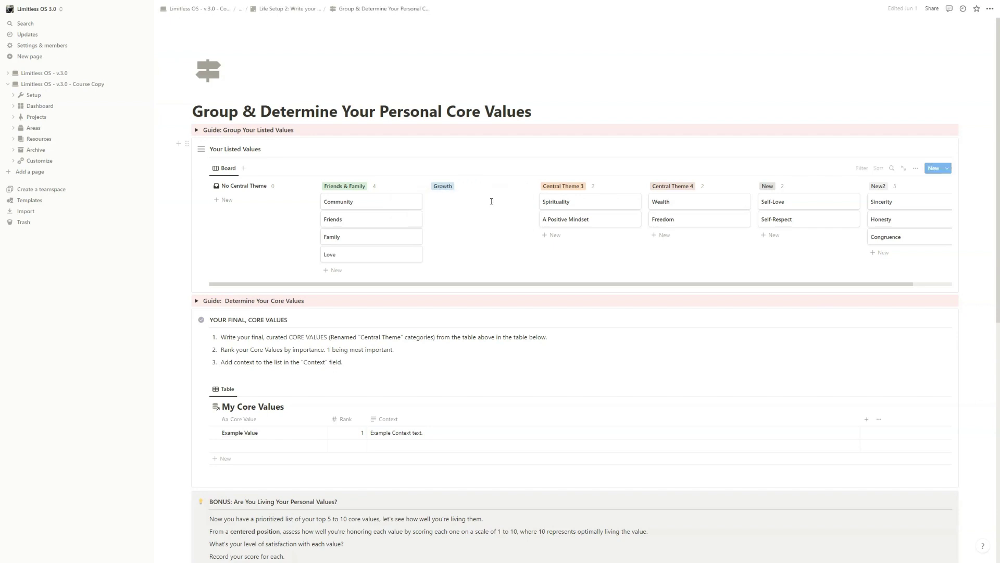
click(569, 186)
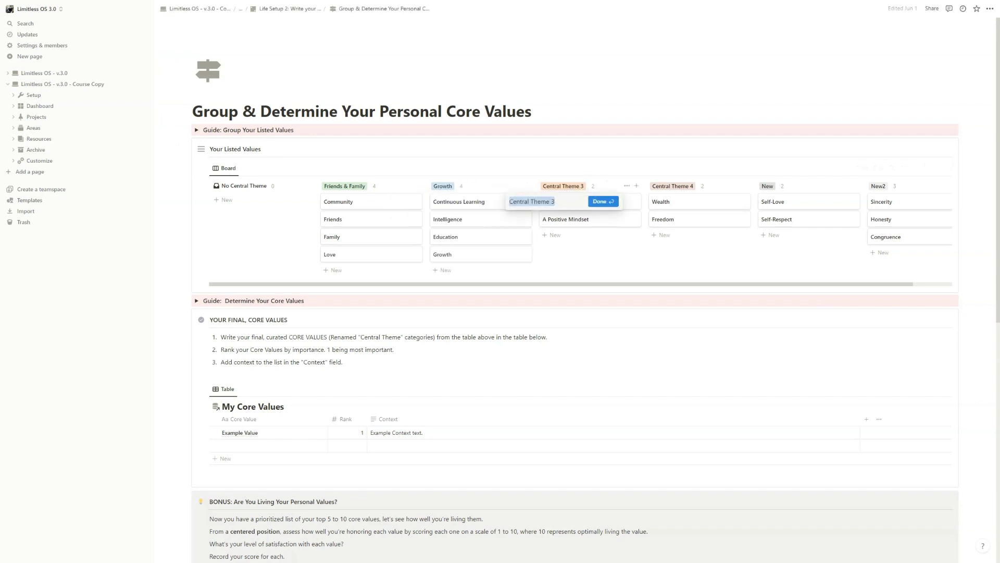
text(Positivi)
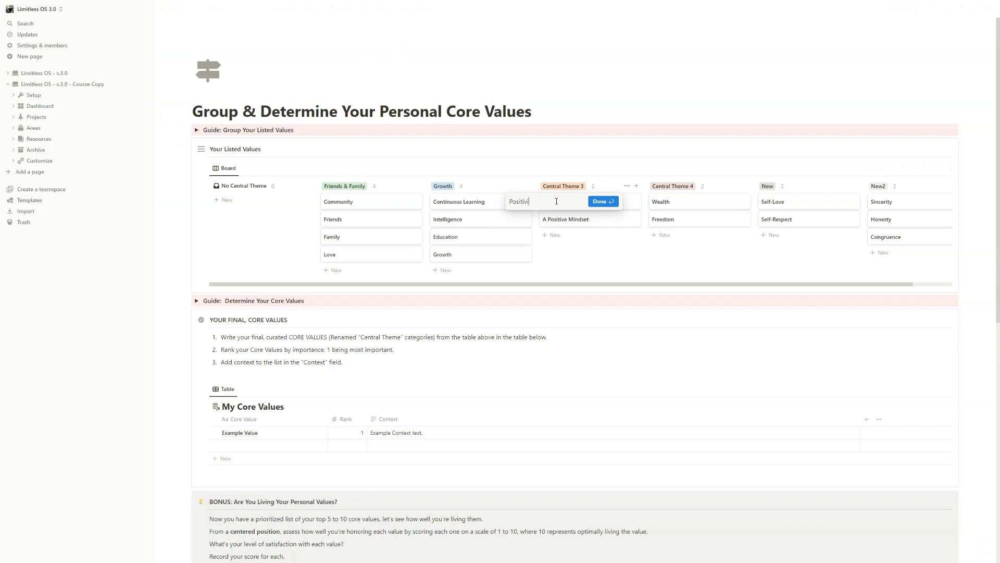
text(ty)
key(Return)
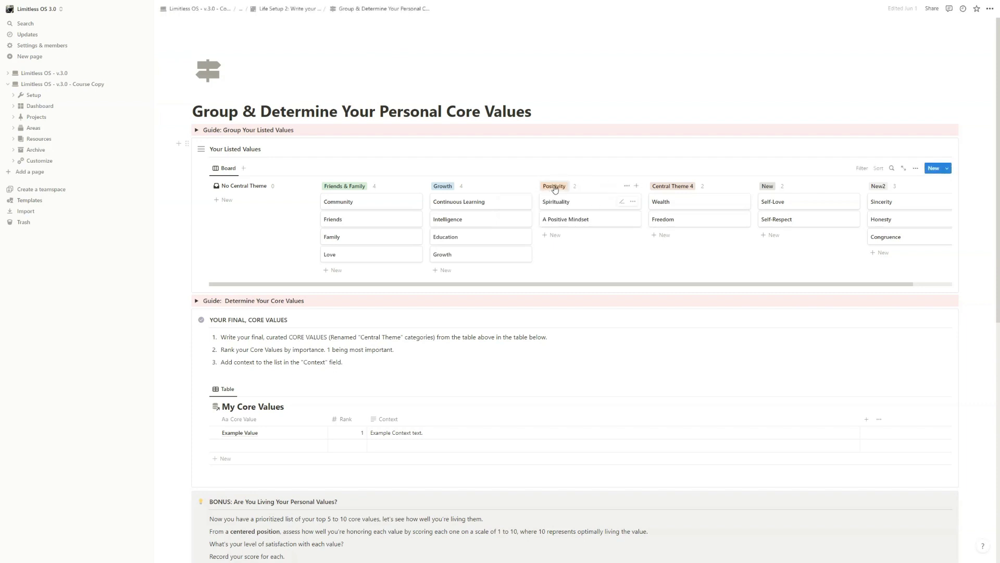
Step: Rename Central Theme 4, New and New2 to Freedom, Self-Love and Honesty
click(690, 187)
text(F)
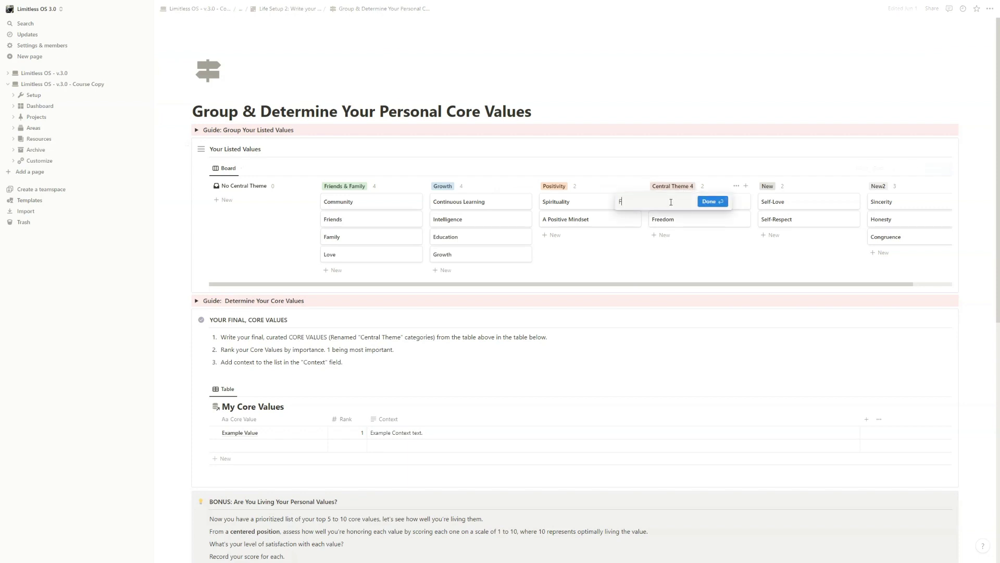
text(reedom)
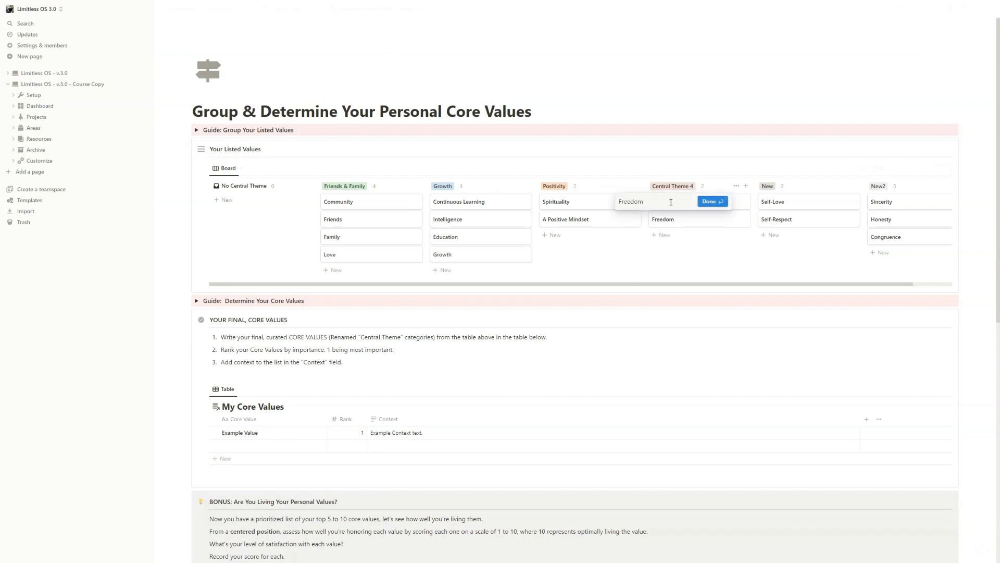
click(711, 204)
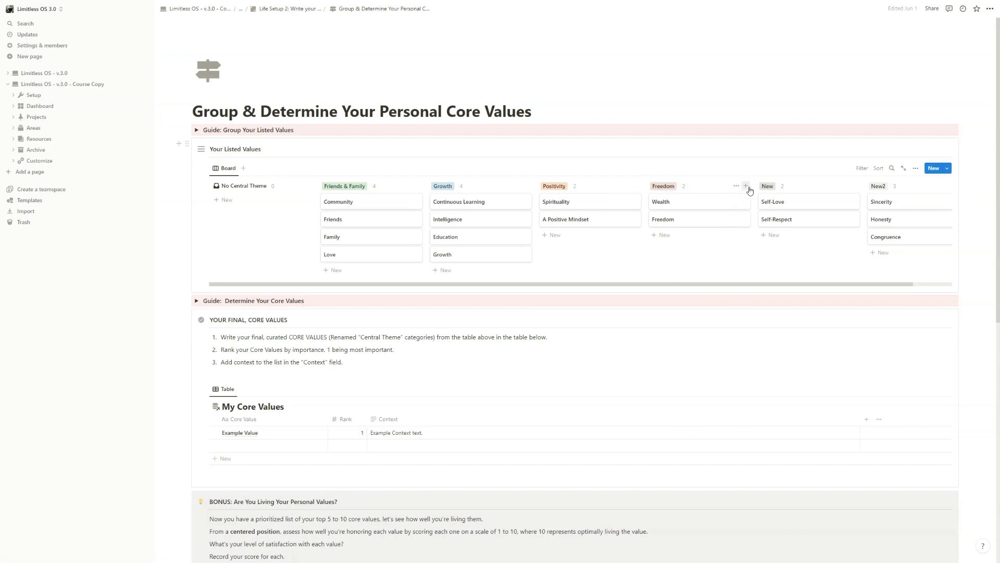
click(769, 186)
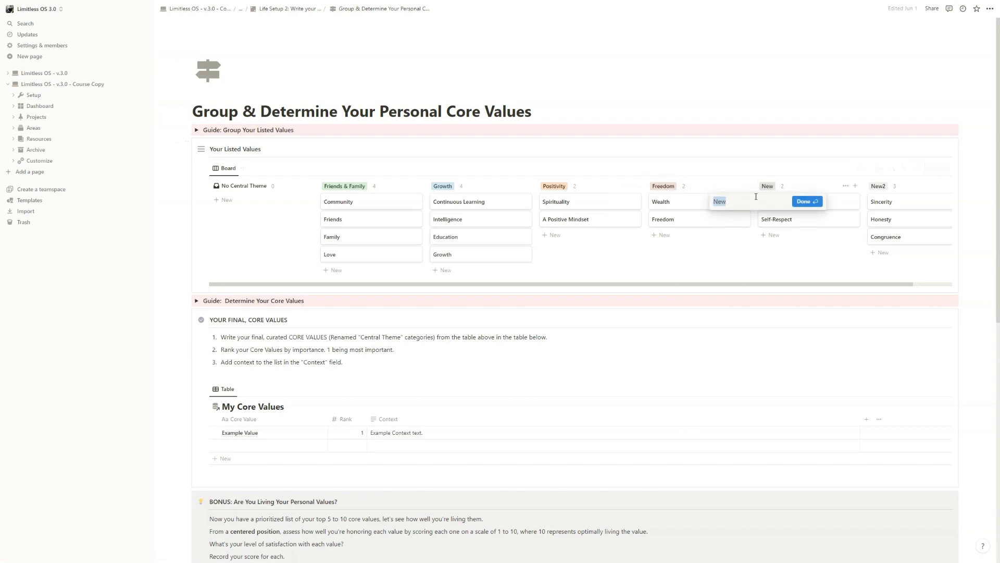
text(S)
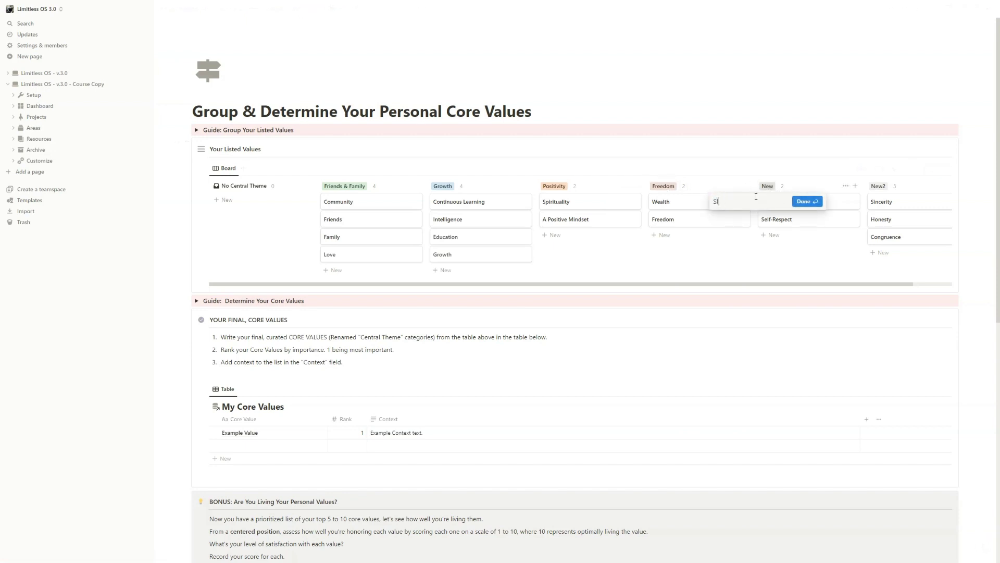
text(elf-Love)
key(Return)
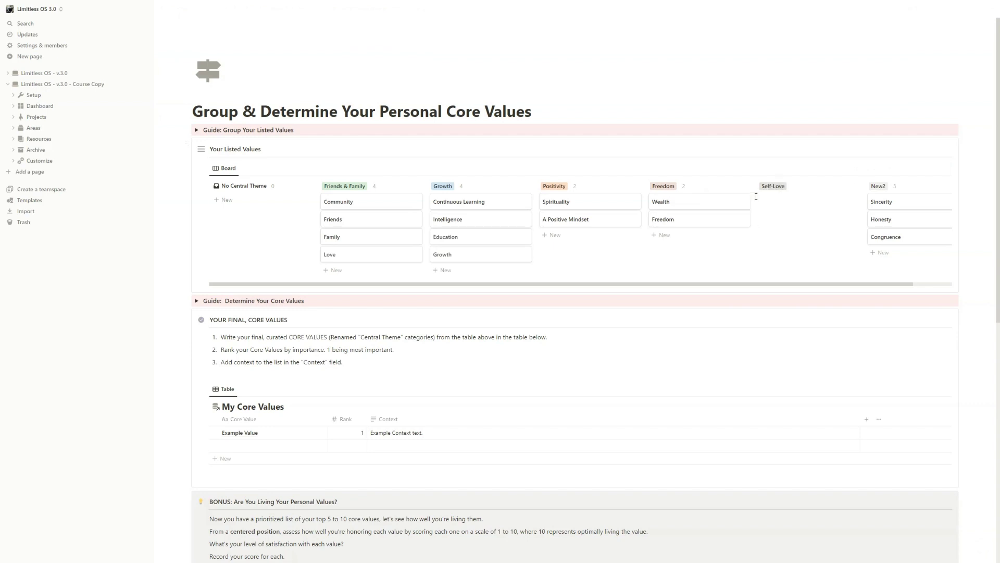
click(881, 186)
text(Hon)
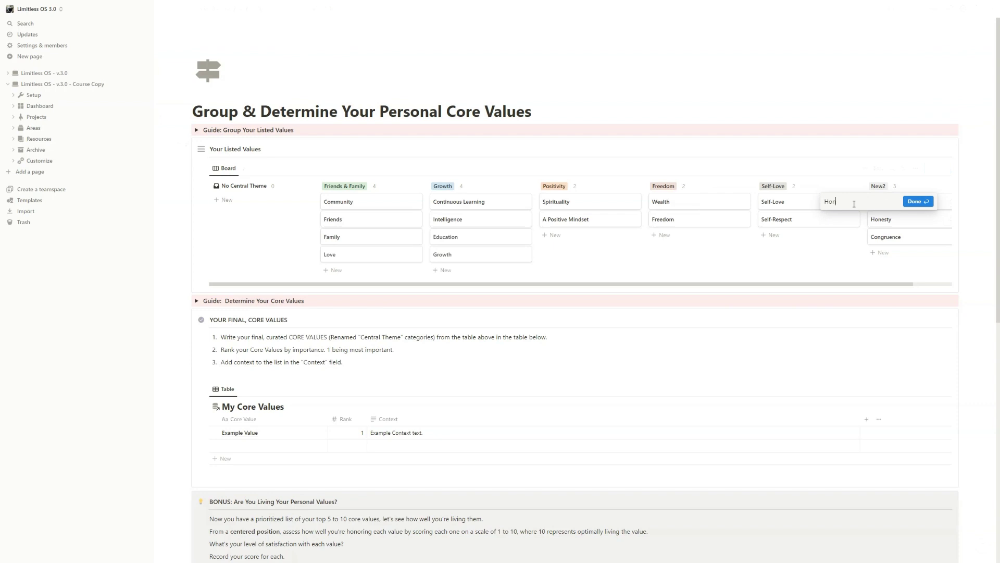
text(esty)
key(Return)
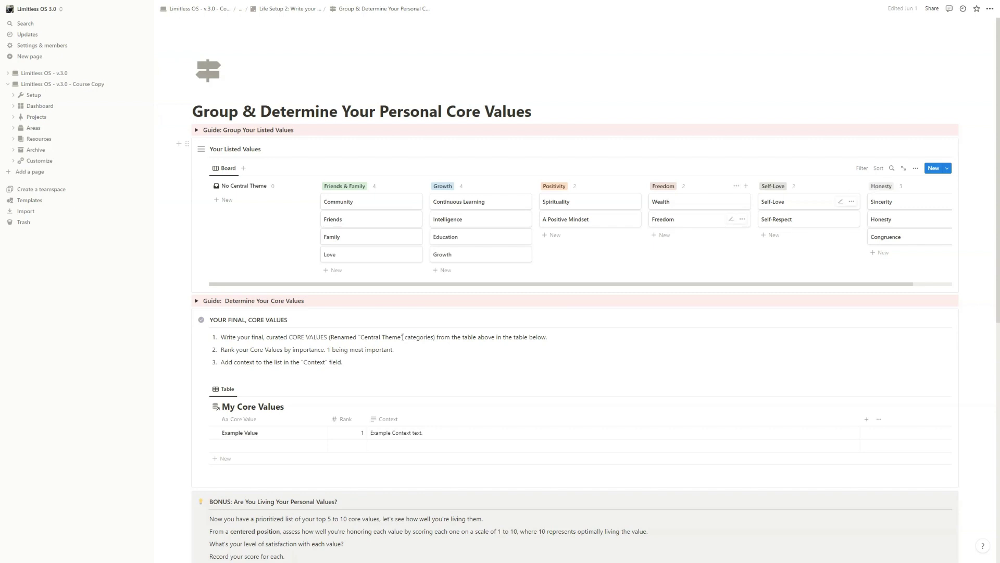
Step: Replace 'Example Value' with Friends & Family and add Positivity as the second core value
click(267, 434)
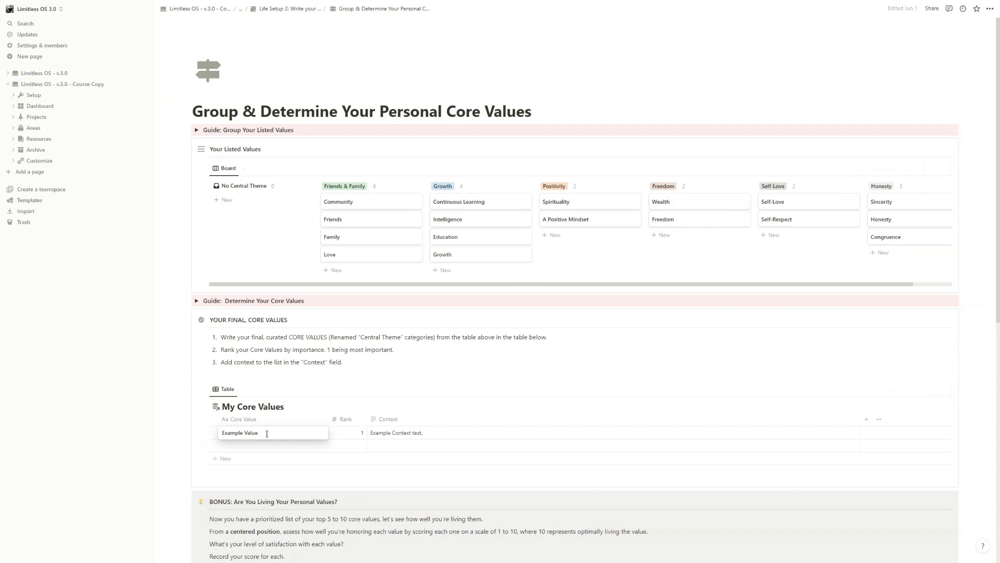
key(BackSpace)
key(BackSpace)
key(BackSpace)
key(BackSpace)
key(BackSpace)
key(BackSpace)
key(BackSpace)
key(BackSpace)
key(BackSpace)
key(BackSpace)
key(BackSpace)
key(BackSpace)
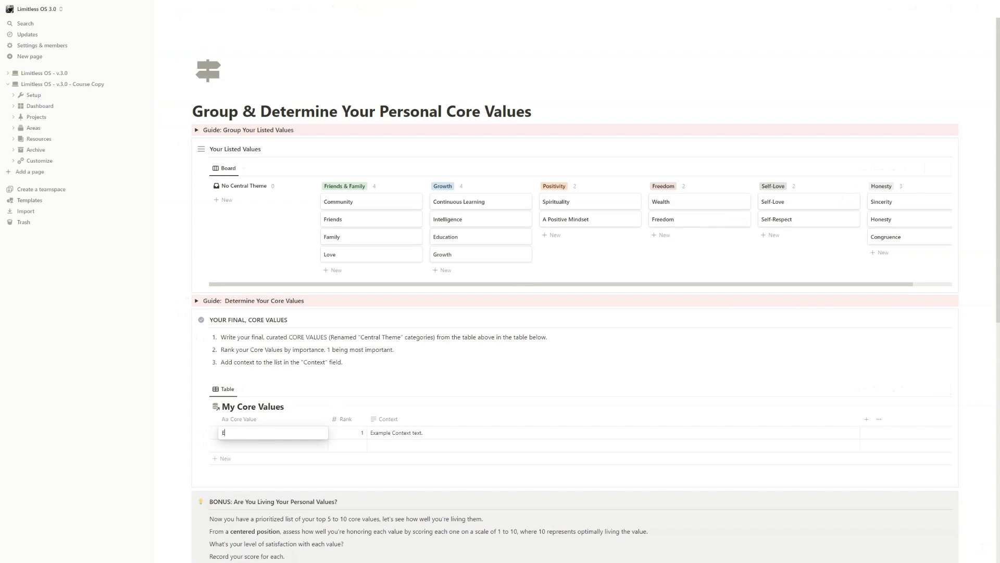
text(Friends & Family)
key(Return)
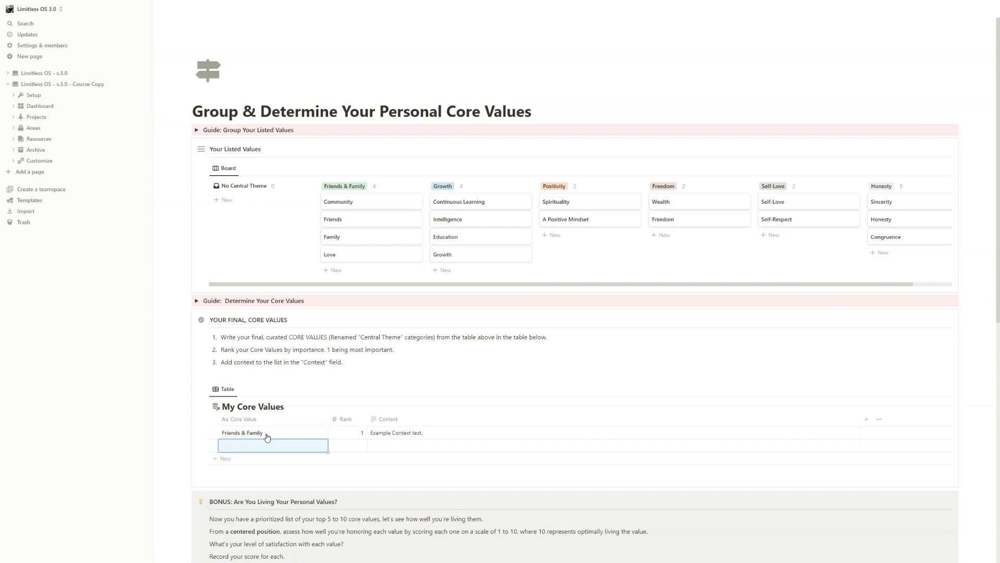
text(Growth)
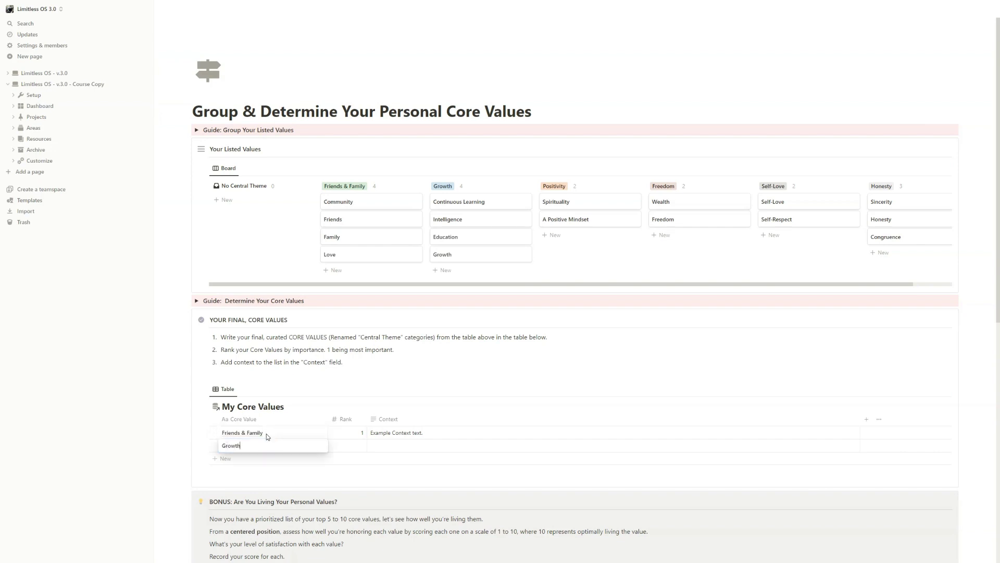
key(Return)
text(Positivity)
key(Return)
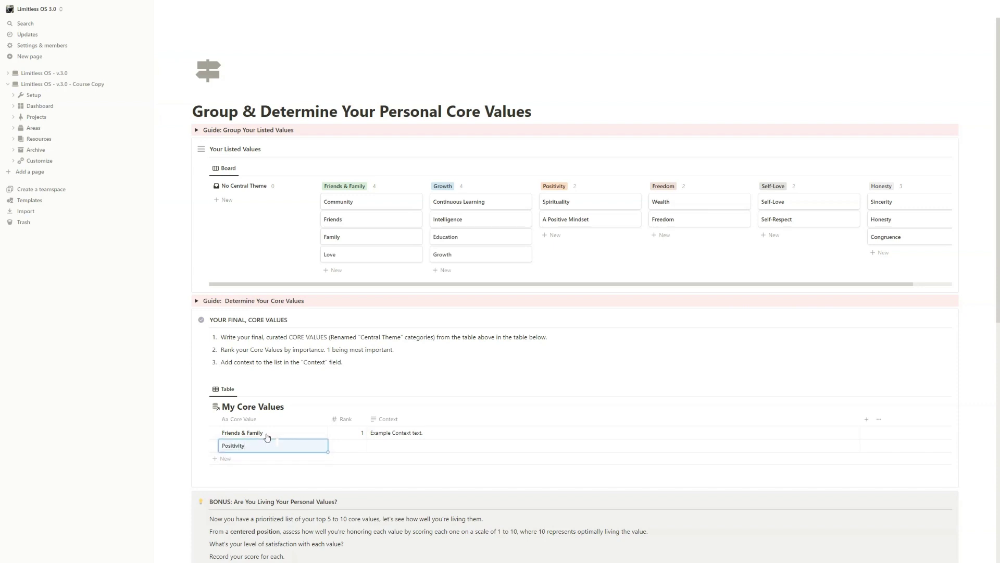
Step: Add Growth, Freedom, Self-Love and Honesty as new rows in My Core Values
click(226, 458)
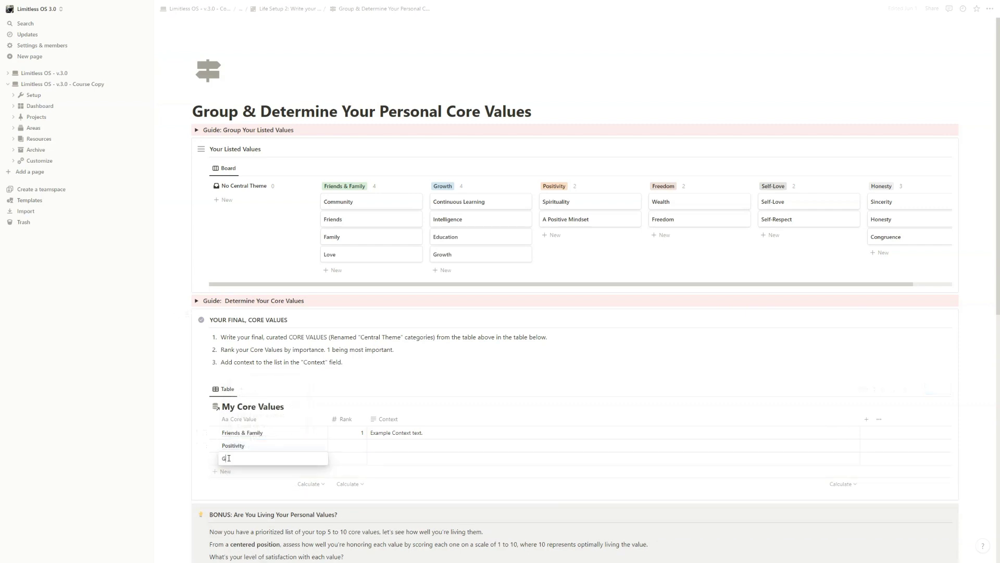
text(Growth)
key(Return)
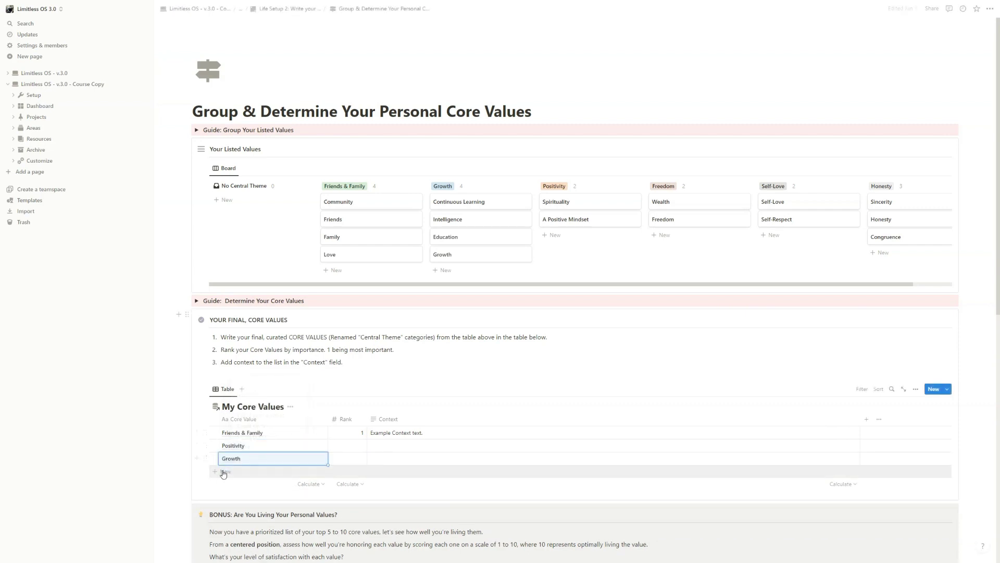
click(234, 472)
text(Freedom)
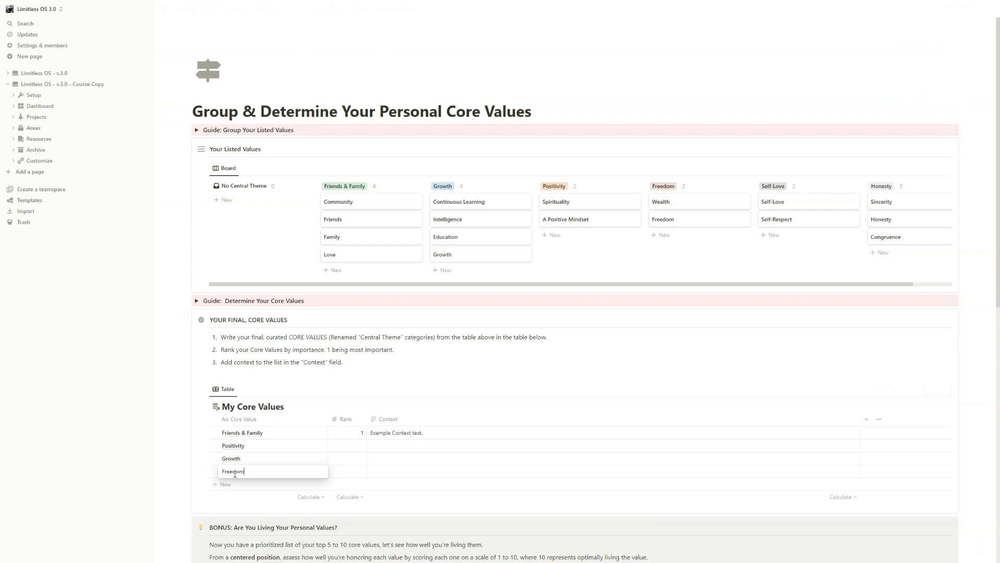
key(Return)
click(234, 484)
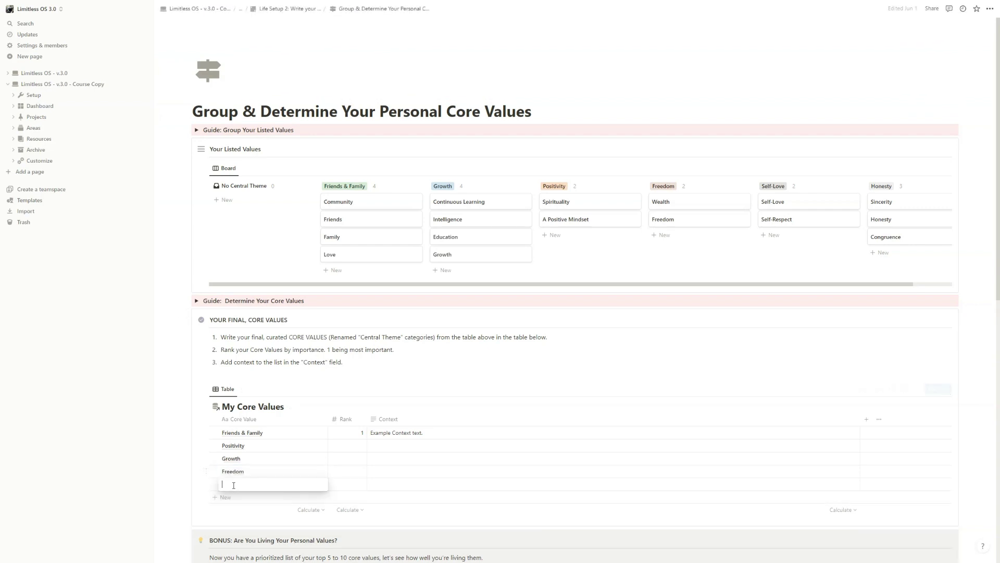
text(Self-Love)
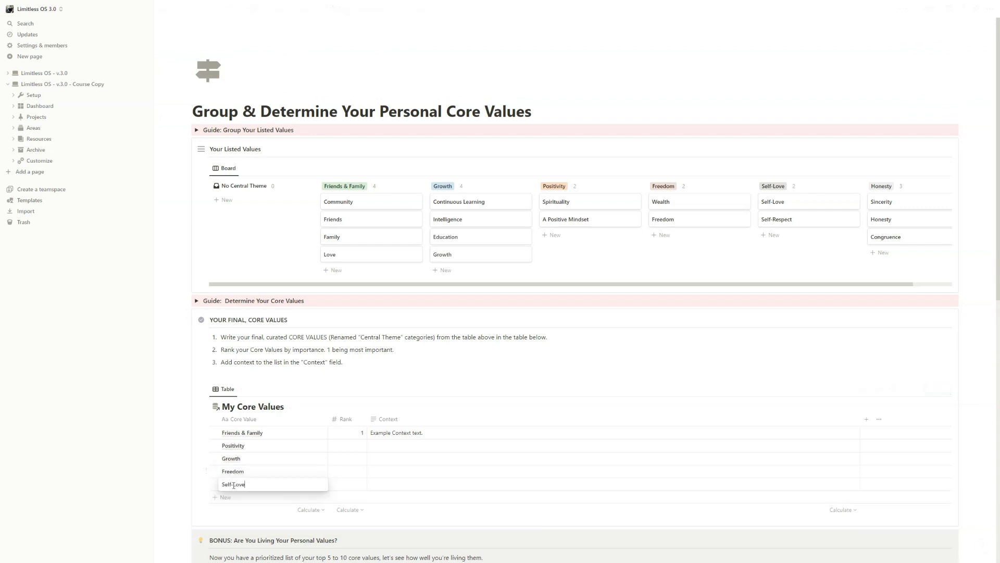
key(Return)
click(226, 497)
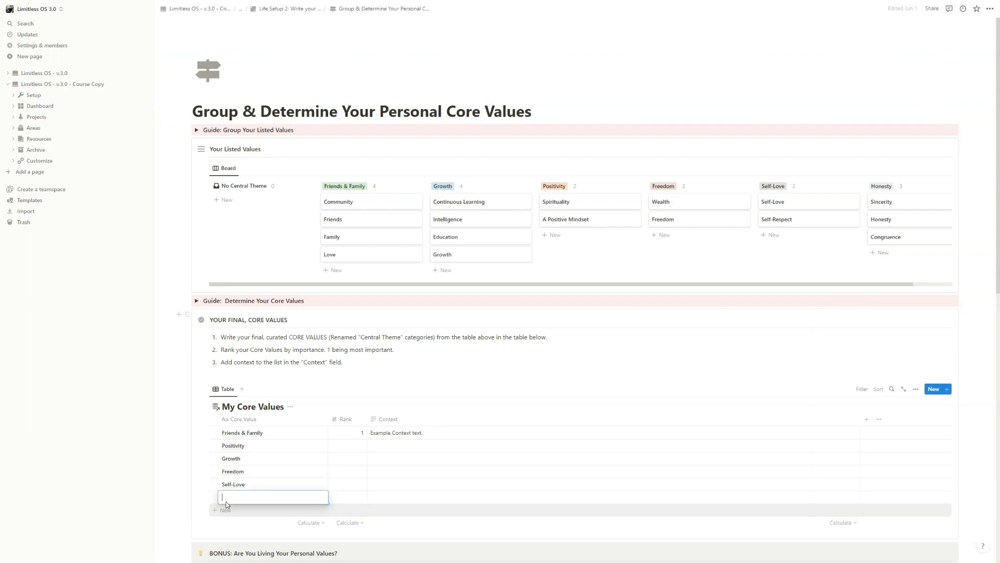
text(Hone)
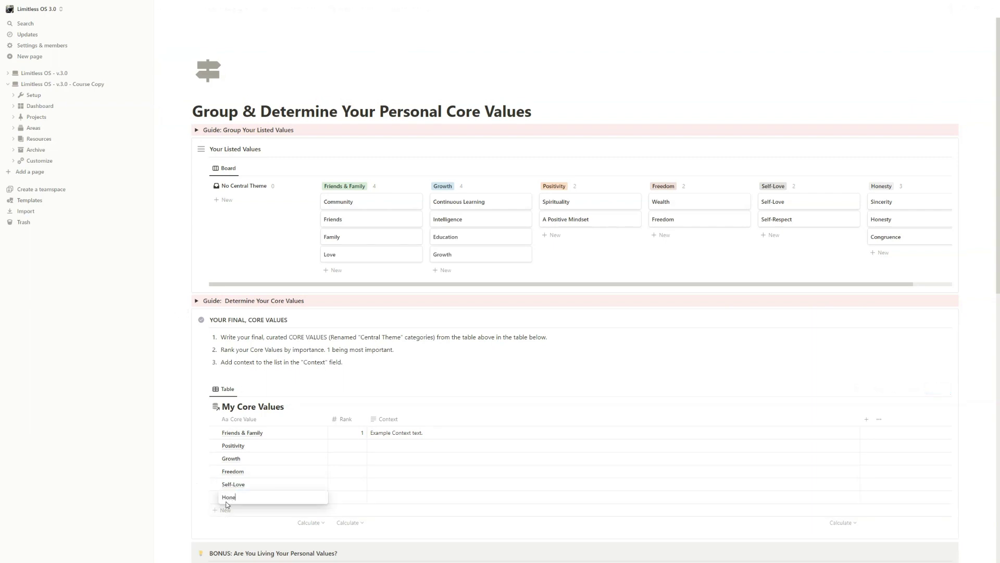
text(sty)
key(Escape)
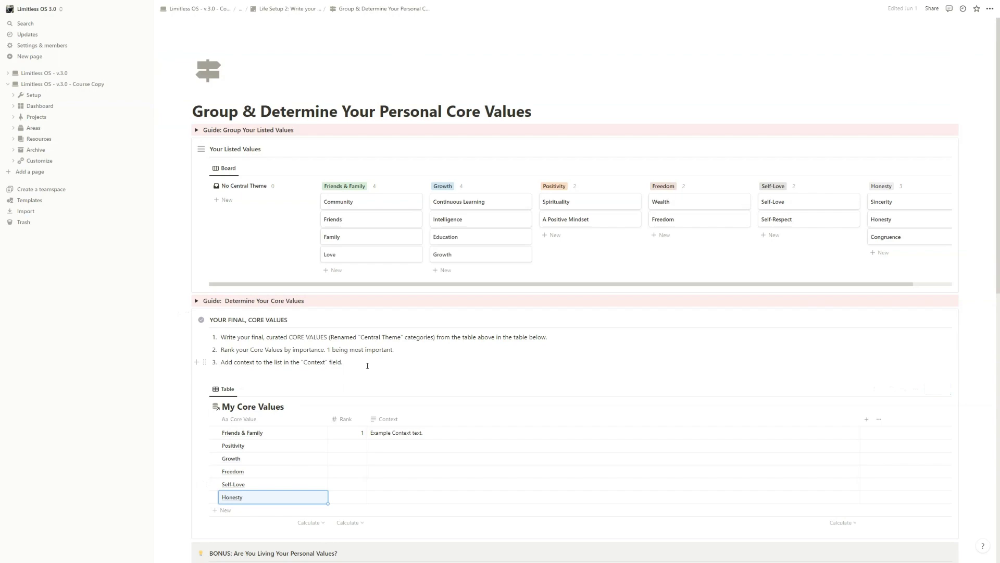
Step: Scroll to the BONUS table and confirm Friends & Family's score of 8
scroll(362, 241, down, 3)
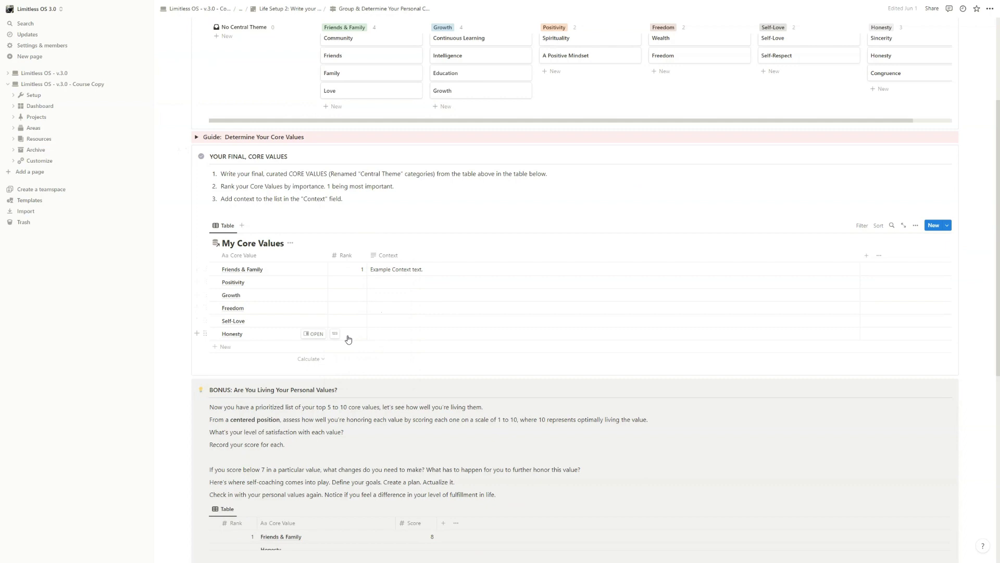
scroll(348, 339, down, 2)
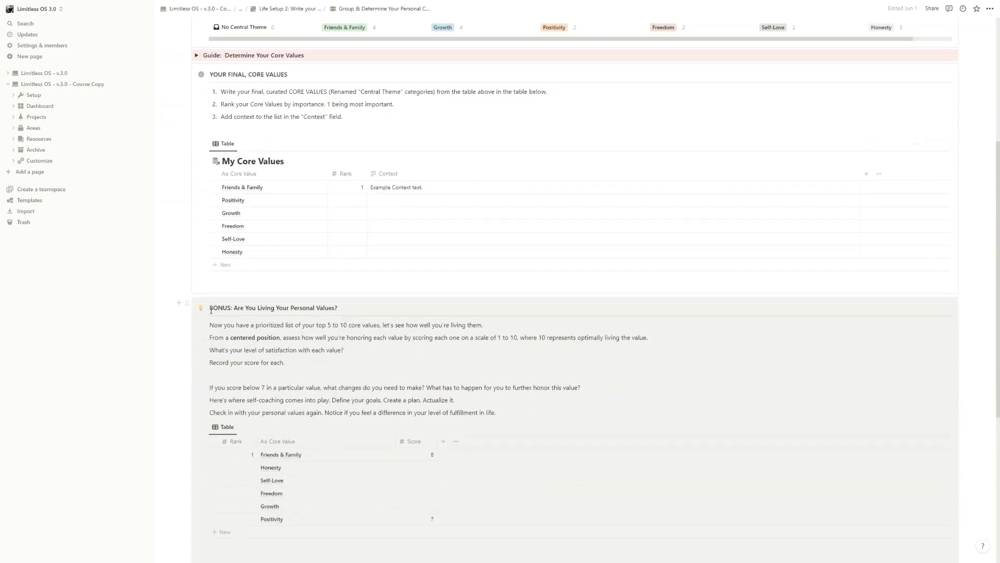
drag(211, 310, 344, 310)
scroll(359, 333, down, 2)
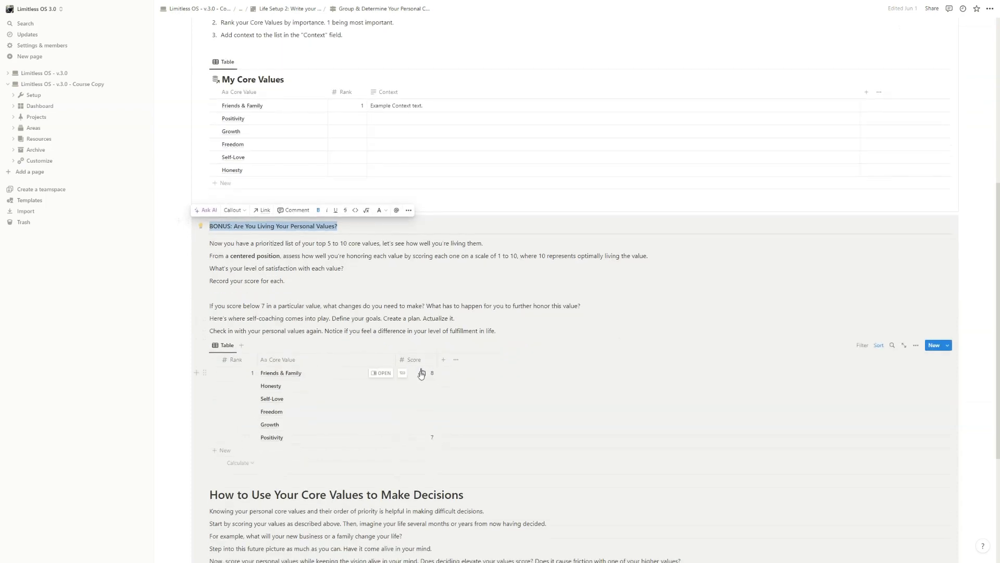
click(404, 338)
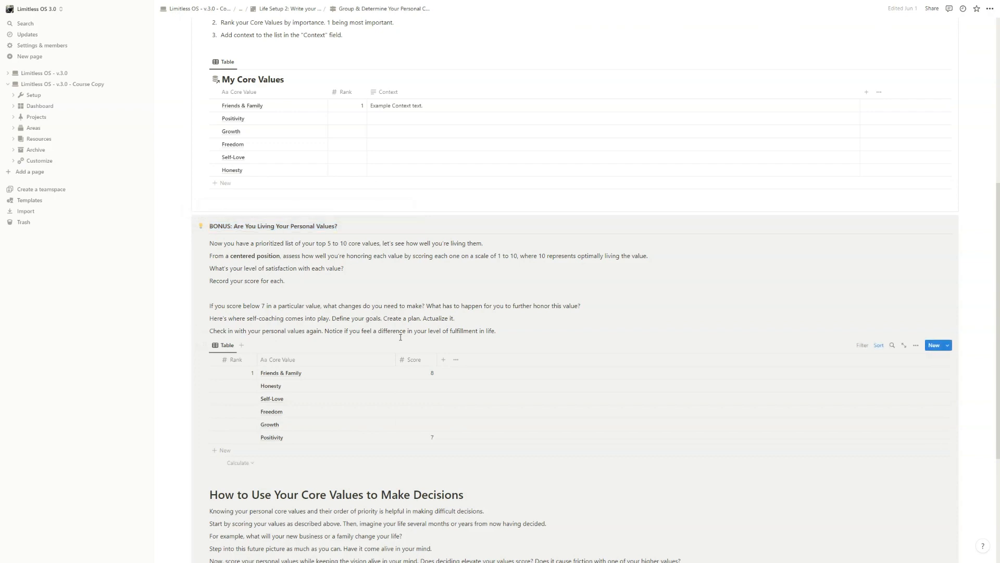
click(420, 374)
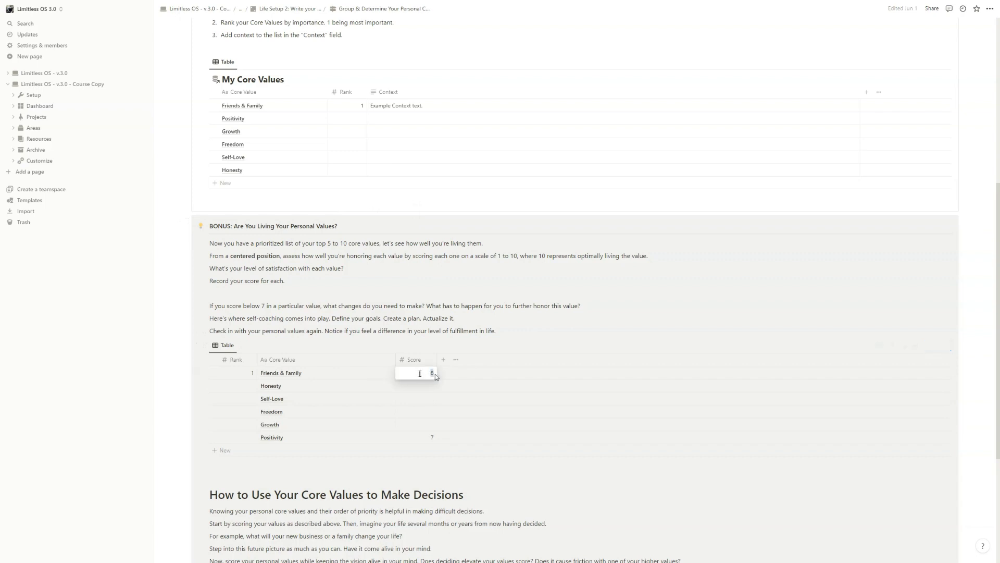
key(Return)
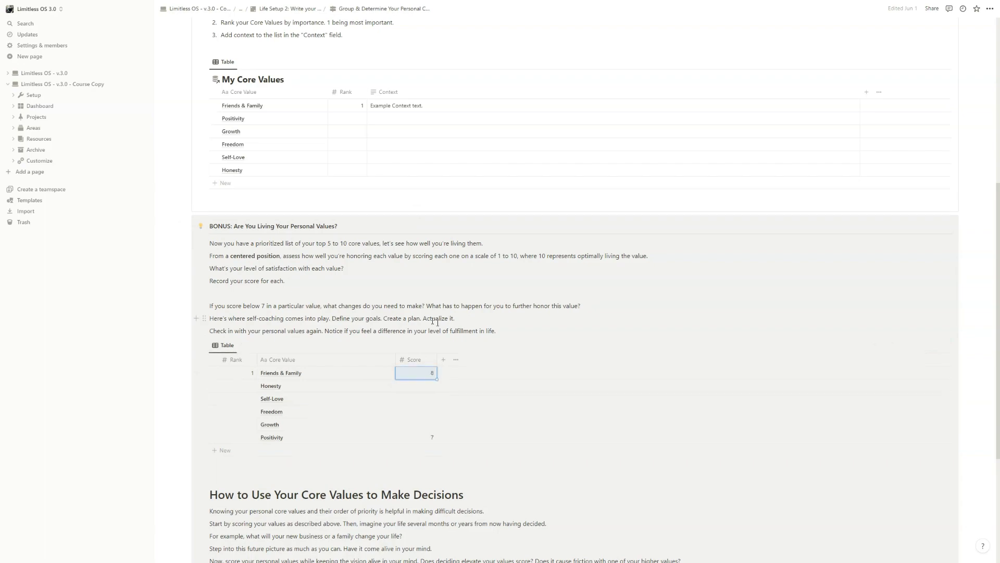
scroll(433, 321, down, 3)
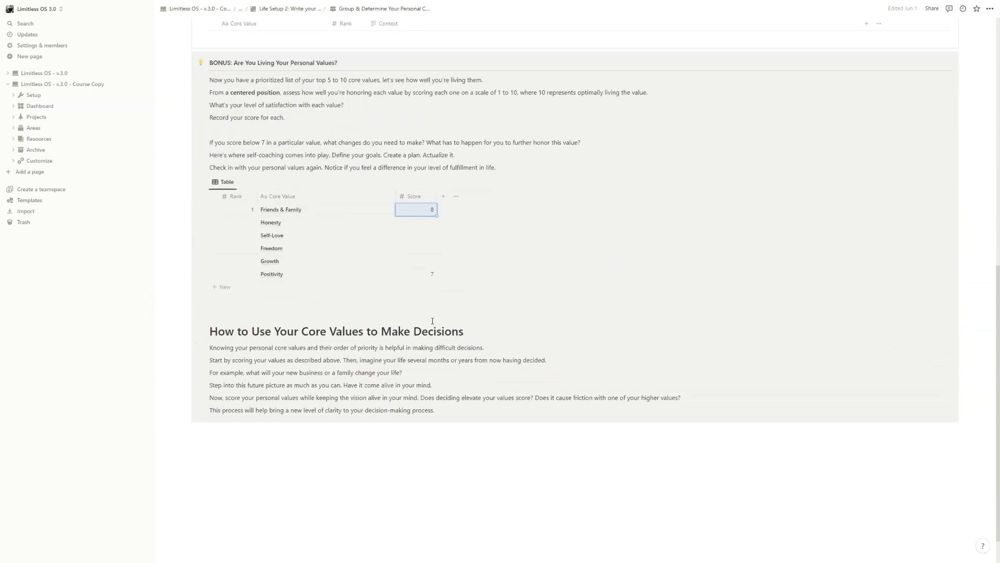
scroll(433, 321, up, 5)
scroll(432, 322, up, 3)
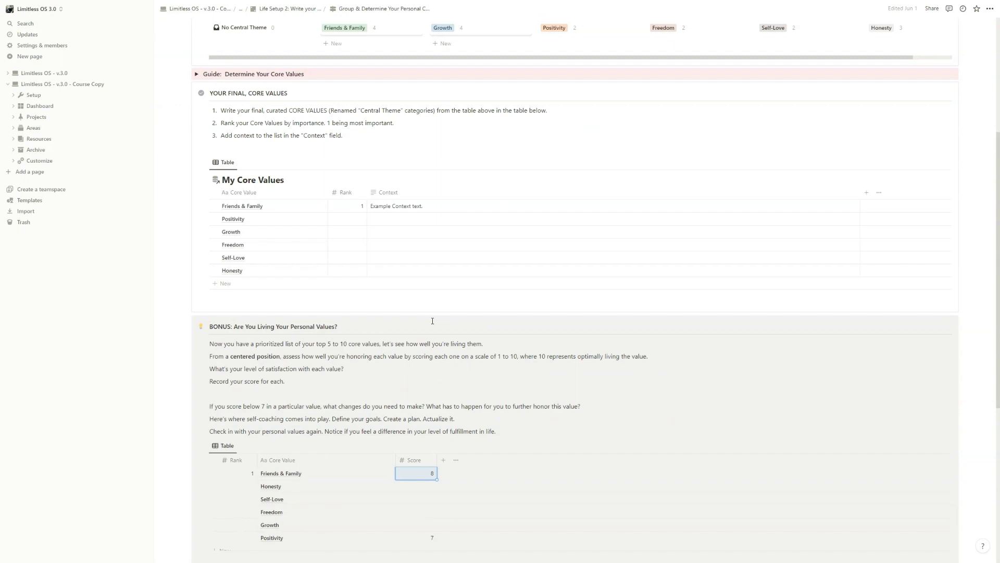
Step: Expand the Determine Your Core Values guide to review its tasks, then collapse it again
click(197, 136)
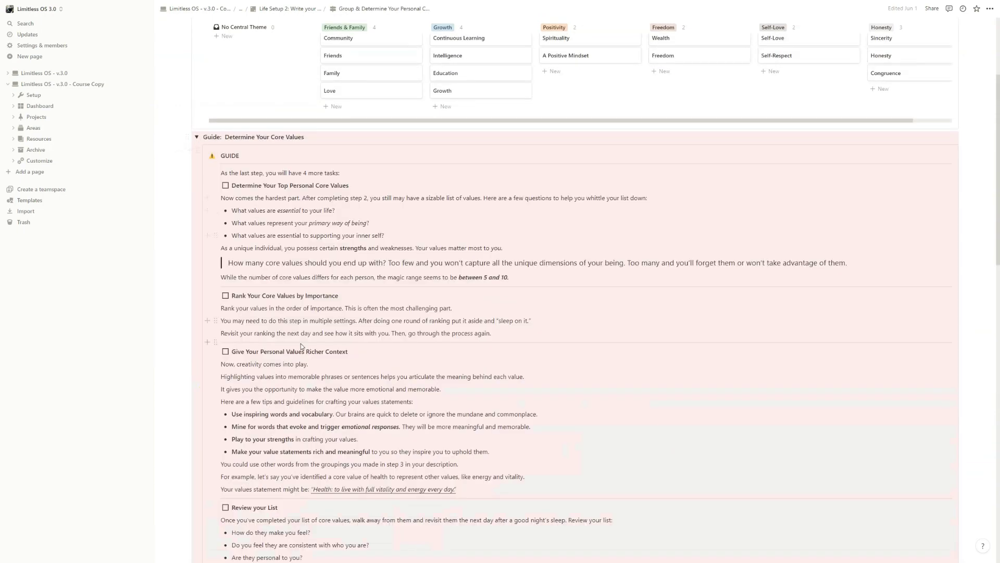
scroll(301, 347, down, 5)
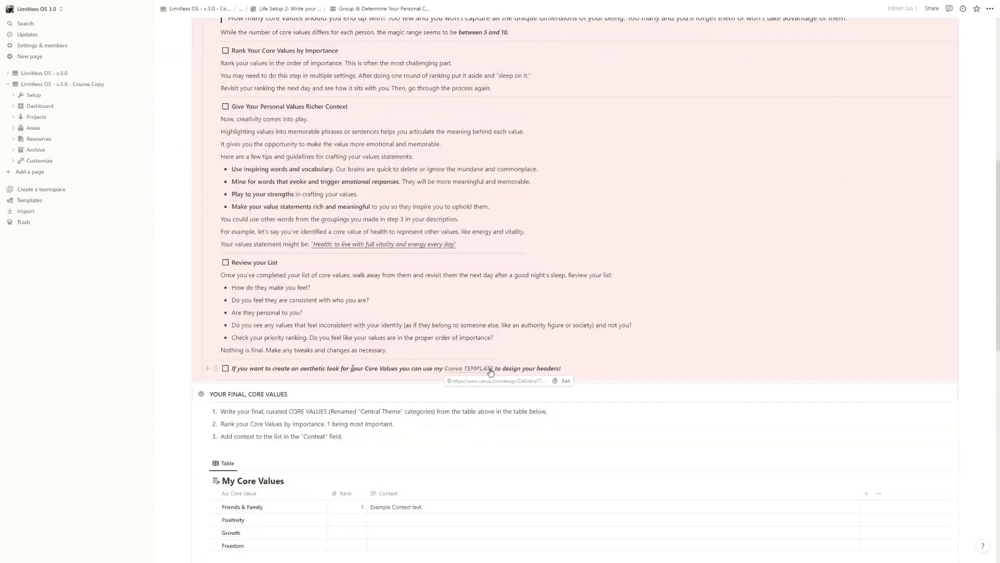
scroll(323, 354, up, 5)
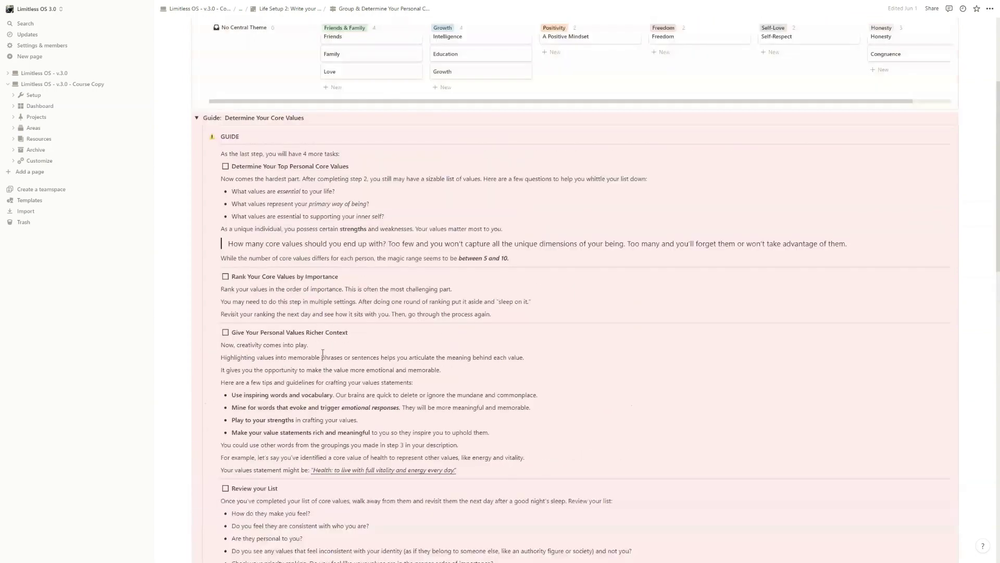
scroll(322, 353, up, 1)
click(196, 137)
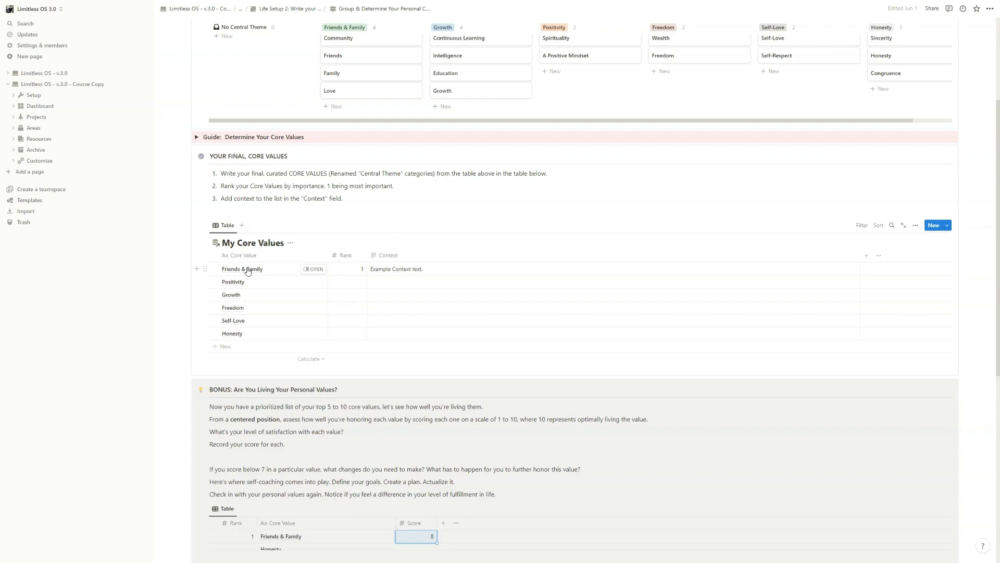
scroll(248, 270, up, 3)
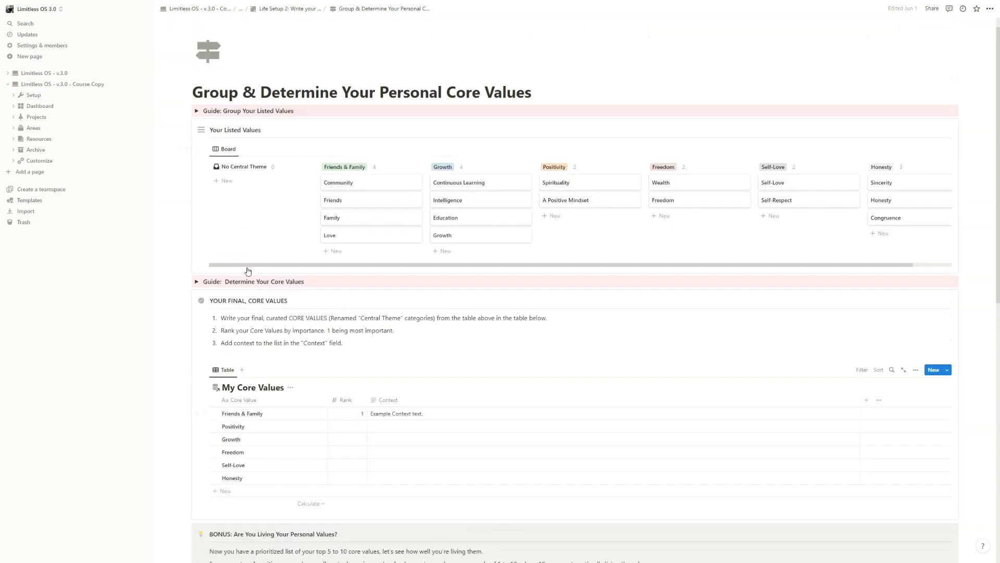